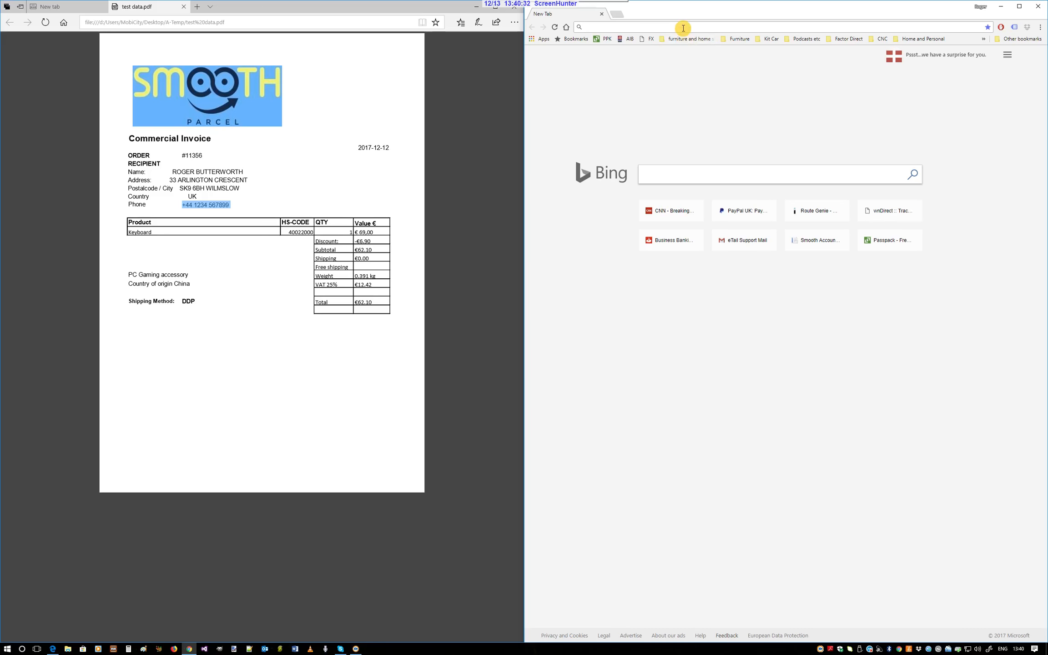
Open app.smoothparcel.com and log in to the customer portal with the prefilled credentials
{"action": "type", "text": "app"}
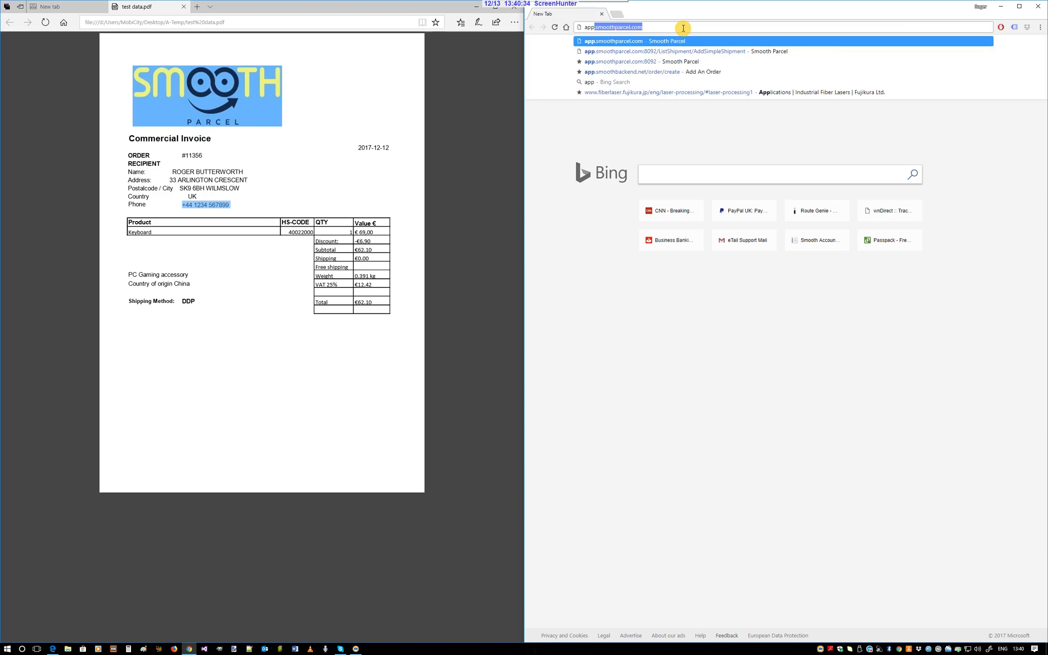
{"action": "type", "text": ".sm"}
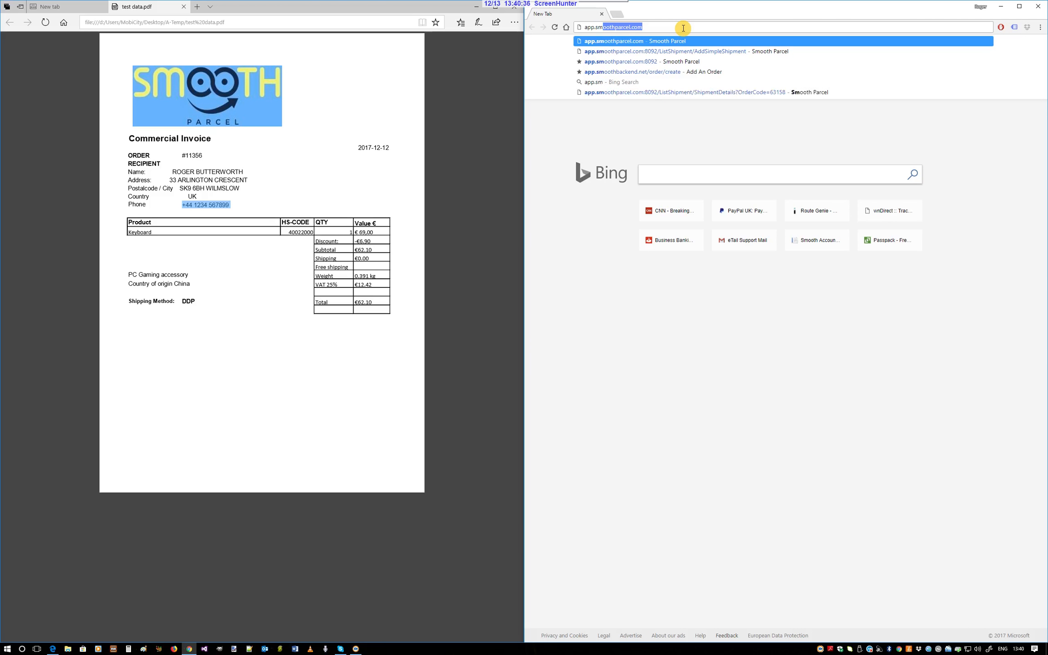
{"action": "type", "text": "oothparcel.com"}
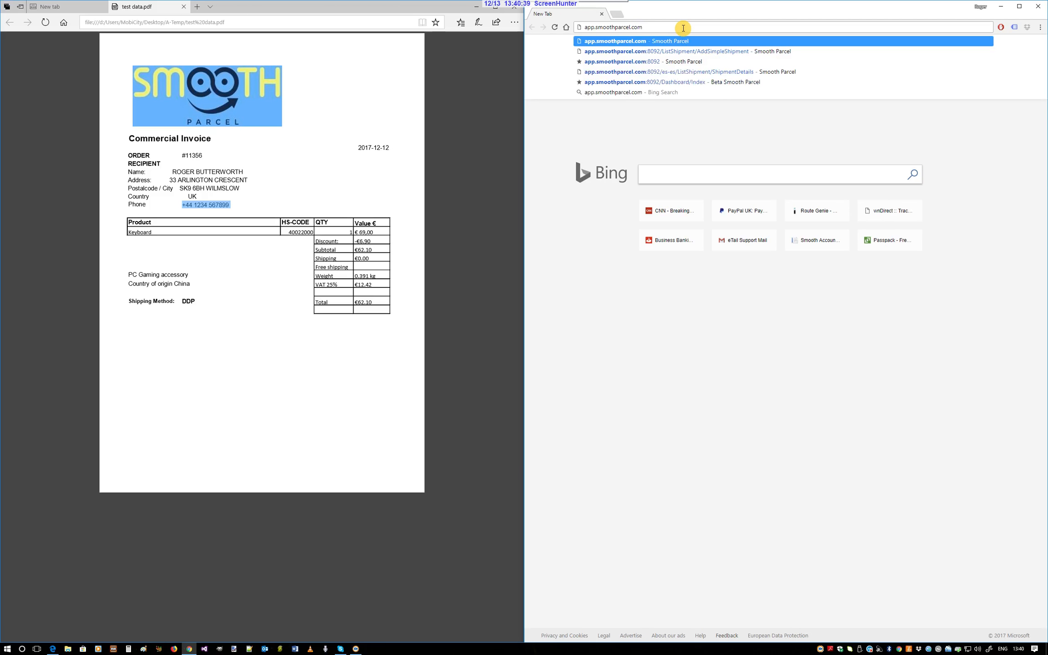
{"action": "key", "text": "Return"}
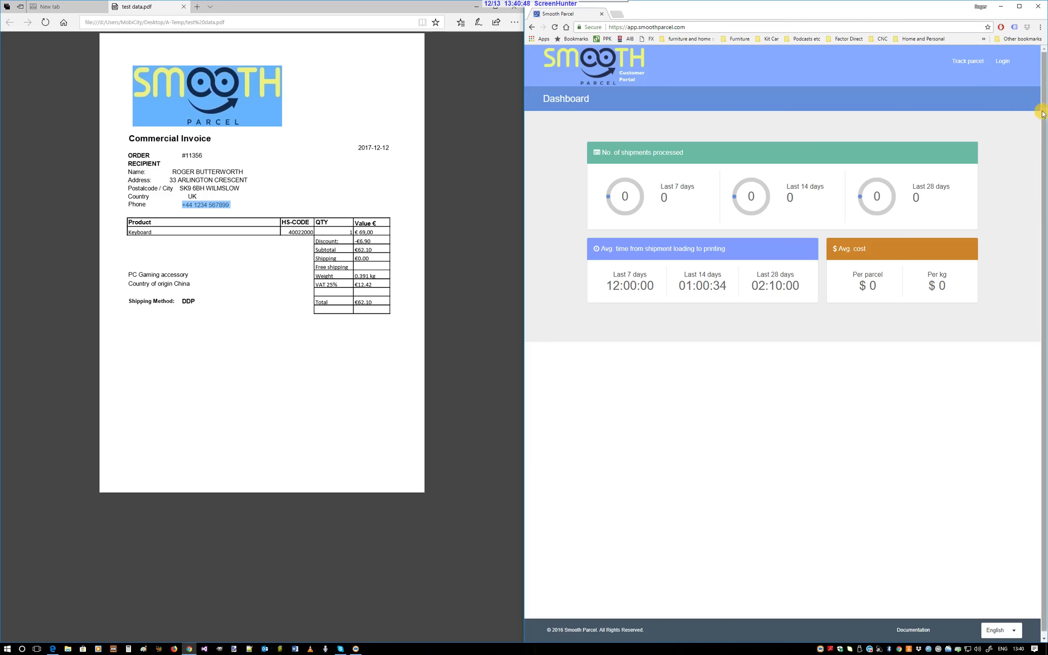
{"action": "left_click", "coordinate": [1005, 61]}
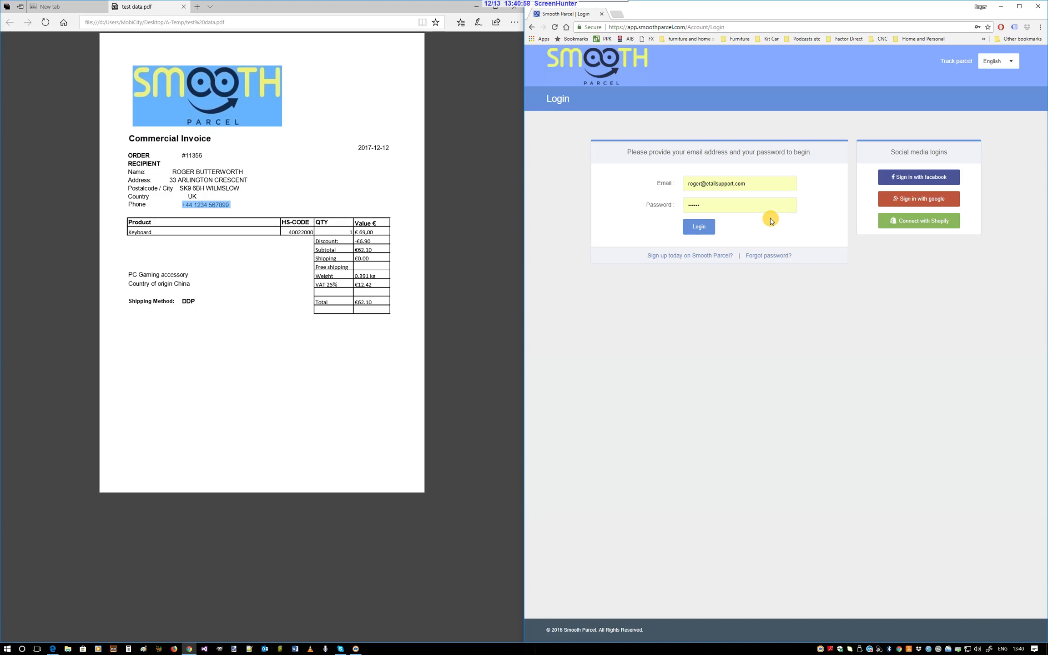
{"action": "left_click", "coordinate": [709, 230]}
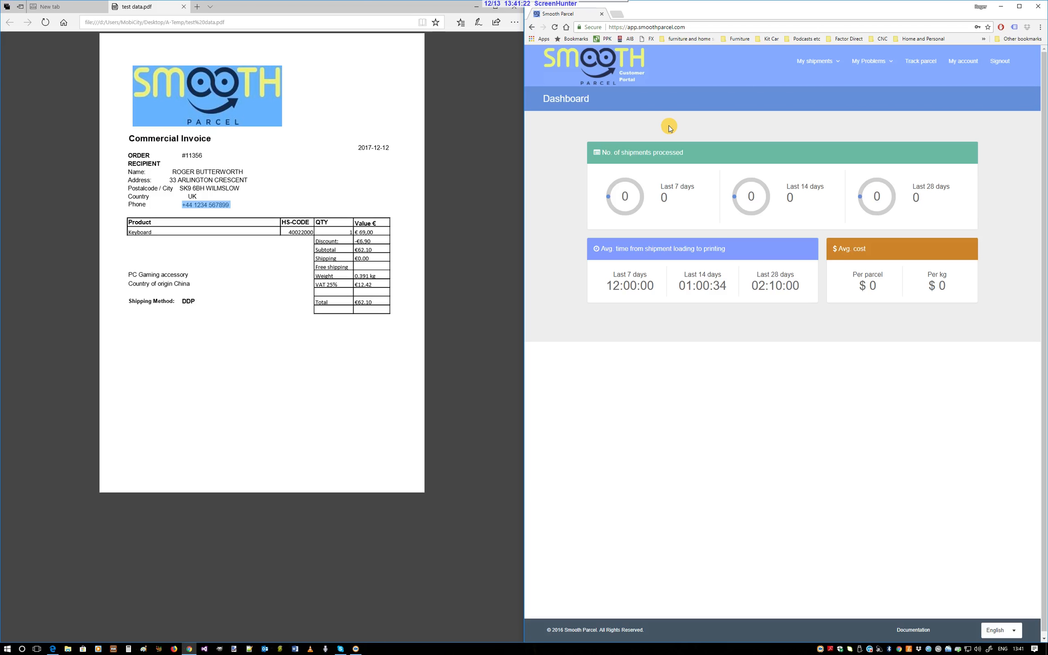
Start a new simple shipment and copy the order number from the invoice into its reference
{"action": "left_click", "coordinate": [818, 63]}
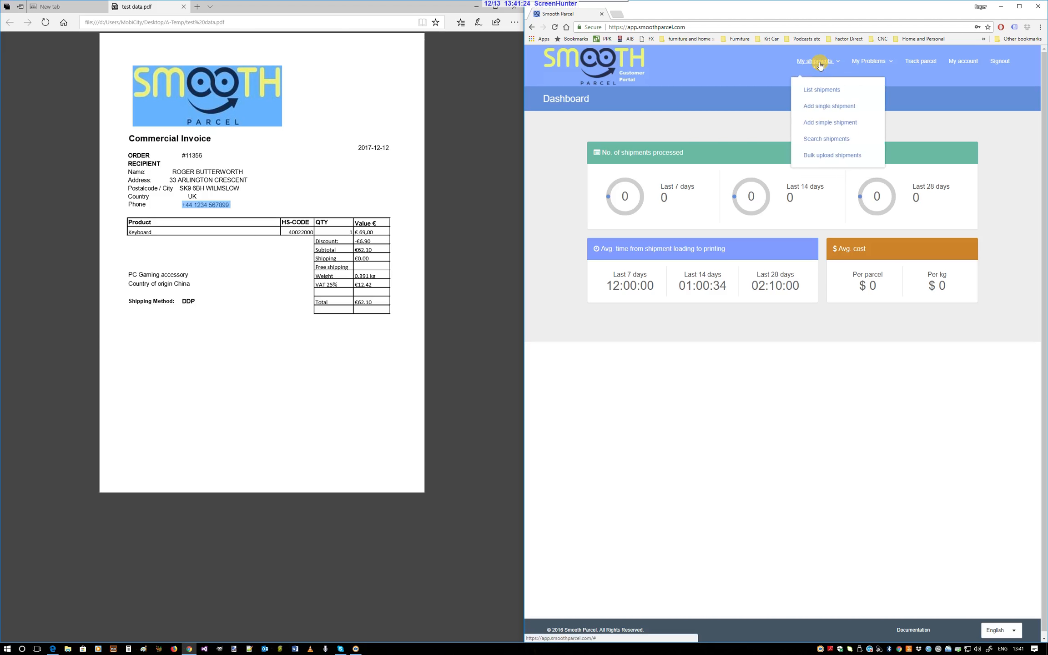
{"action": "left_click", "coordinate": [872, 124]}
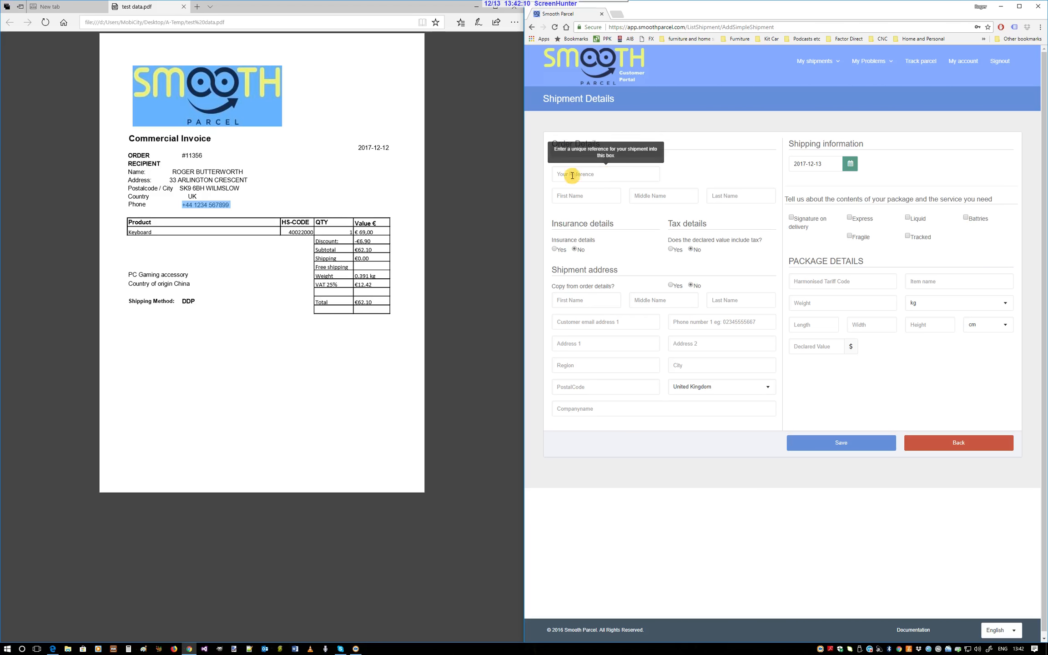
{"action": "left_click_drag", "start_coordinate": [180, 155], "coordinate": [200, 156]}
{"action": "key", "text": "ctrl+c"}
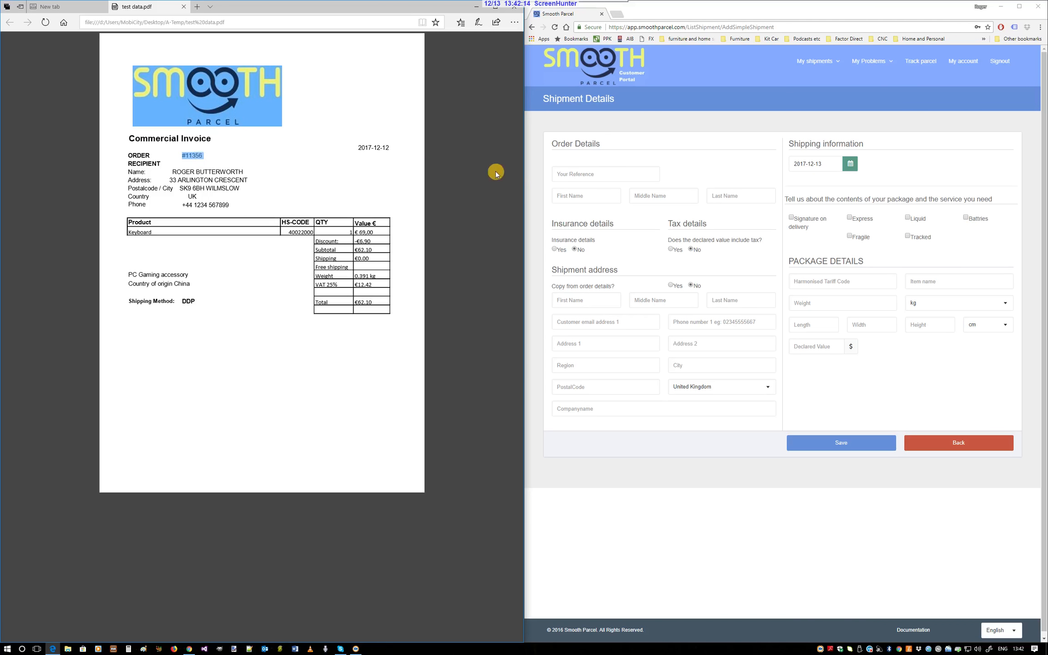
{"action": "left_click", "coordinate": [568, 174]}
{"action": "key", "text": "ctrl+v"}
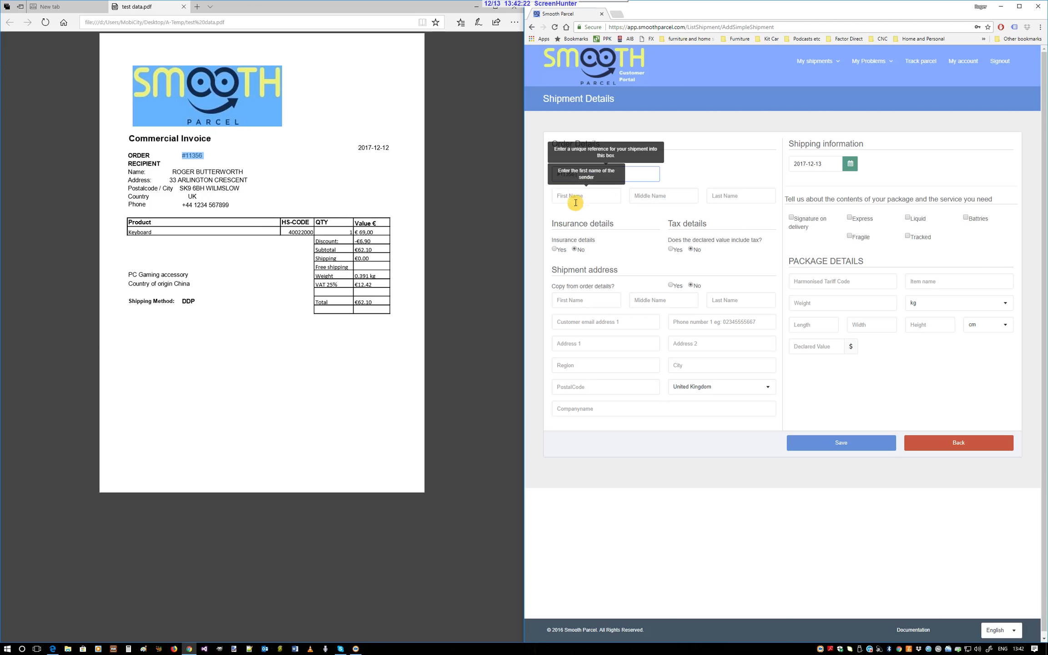
Copy the recipient's name from the invoice into the order details, split into first name and last name
{"action": "left_click_drag", "start_coordinate": [172, 172], "coordinate": [231, 174]}
{"action": "key", "text": "ctrl+c"}
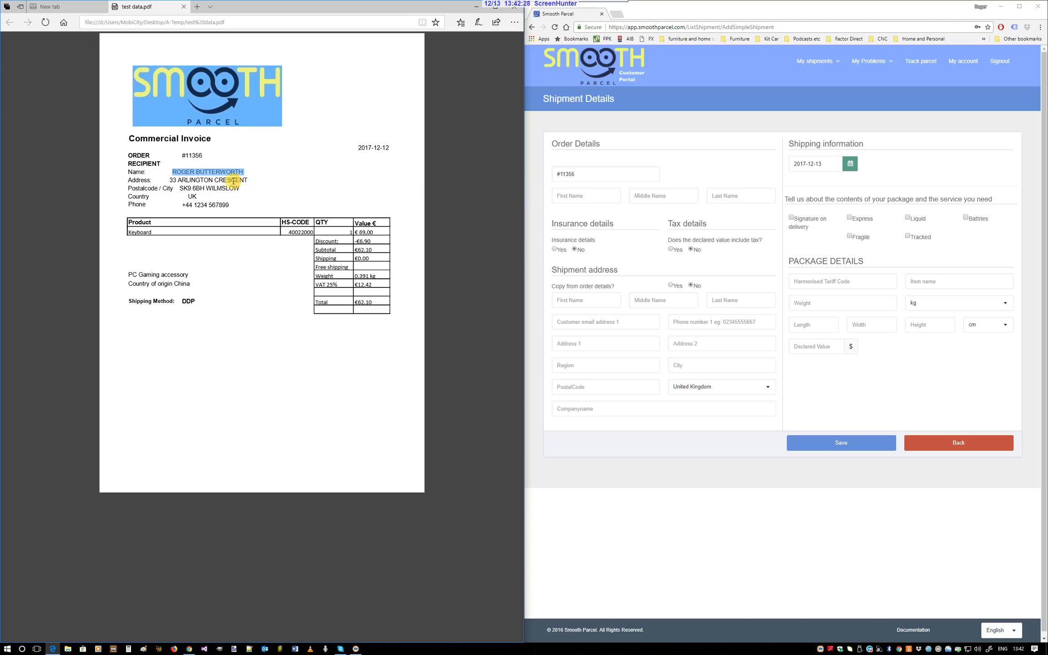
{"action": "left_click", "coordinate": [569, 196]}
{"action": "key", "text": "ctrl+v"}
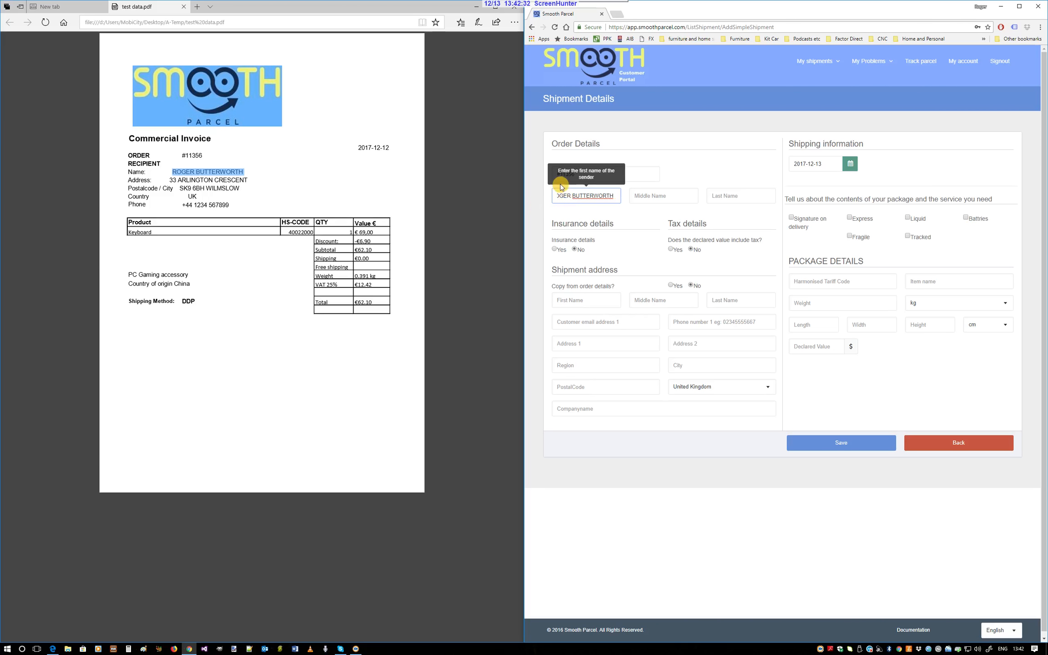
{"action": "double_click", "coordinate": [594, 195]}
{"action": "key", "text": "ctrl+c"}
{"action": "key", "text": "BackSpace"}
{"action": "left_click", "coordinate": [732, 196]}
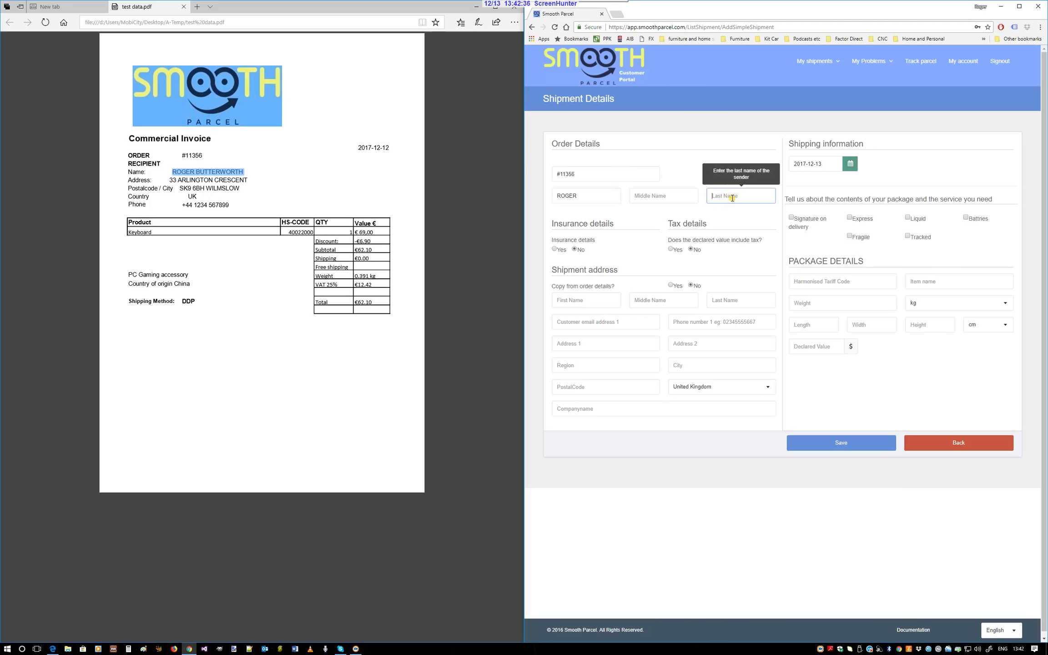
{"action": "key", "text": "ctrl+v"}
Copy the name from the order details to the shipment address and enter the customer's email address
{"action": "left_click", "coordinate": [670, 284]}
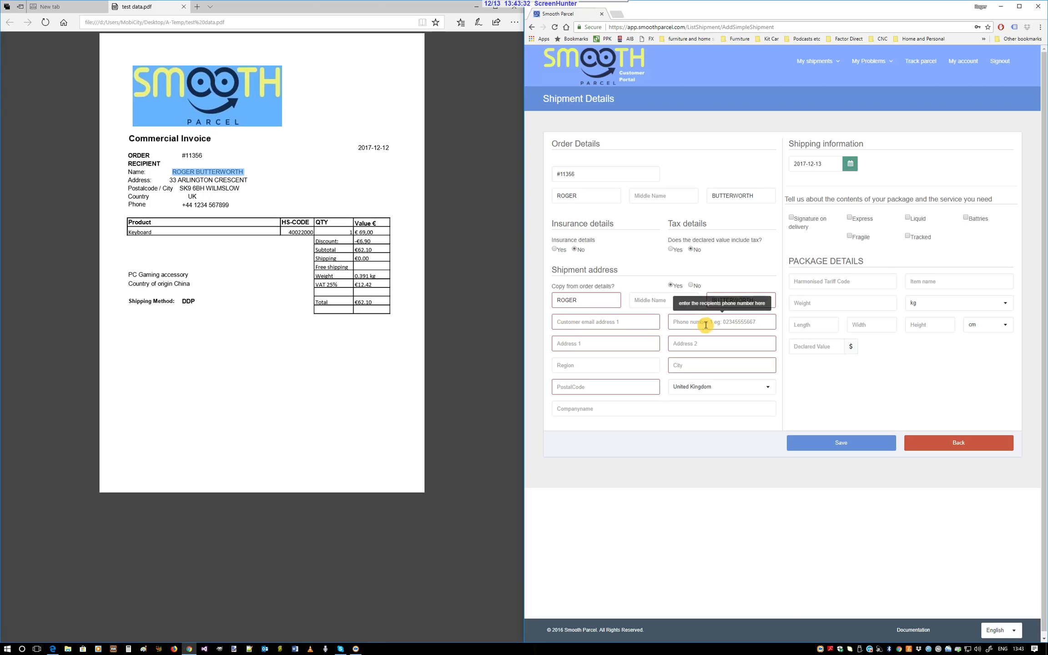
{"action": "left_click", "coordinate": [632, 321]}
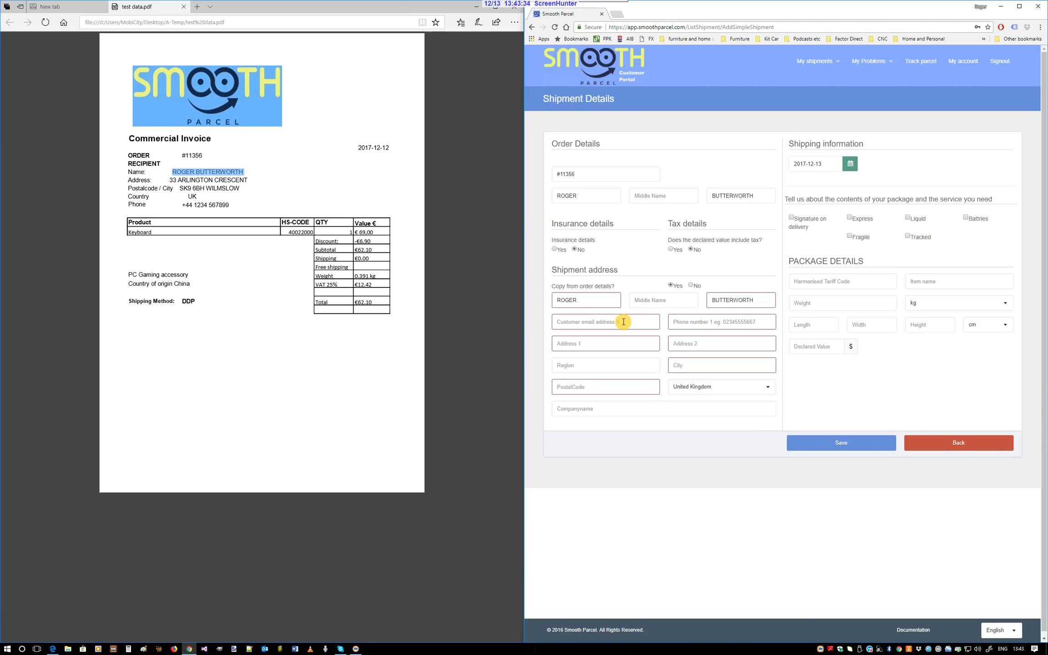
{"action": "left_click", "coordinate": [623, 322]}
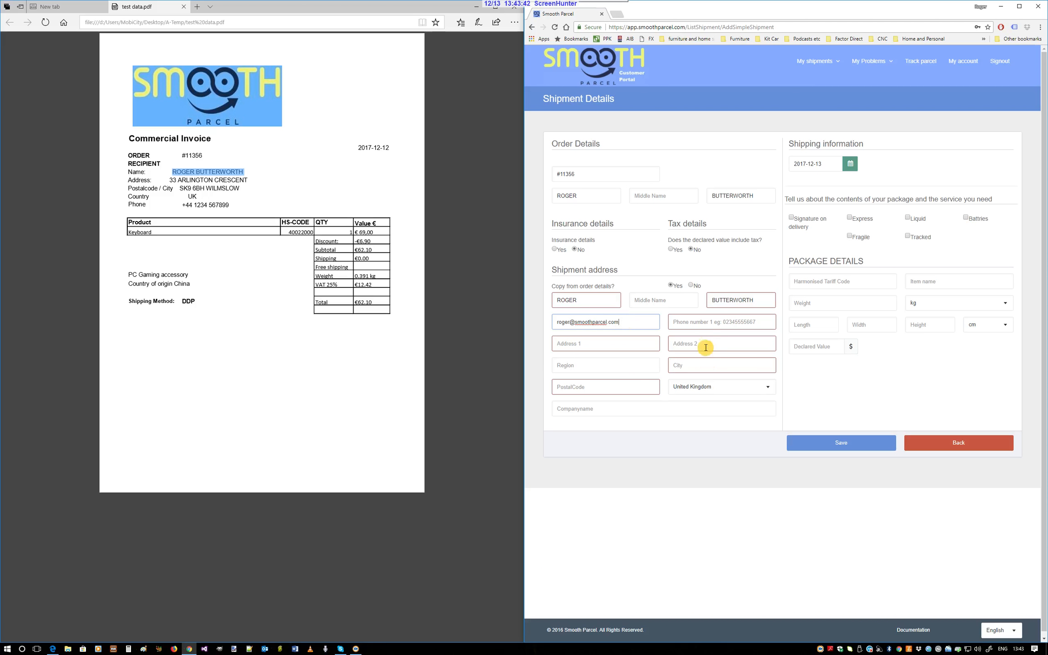
Copy the recipient's phone number from the invoice into the shipment address
{"action": "left_click", "coordinate": [700, 324]}
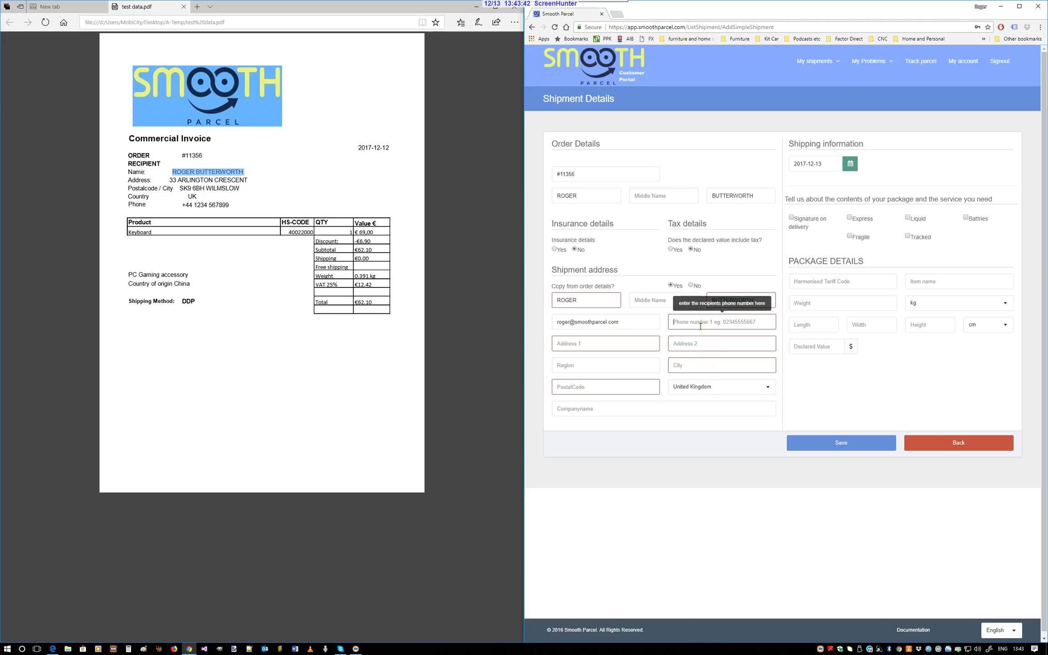
{"action": "left_click", "coordinate": [184, 205]}
{"action": "left_click_drag", "start_coordinate": [186, 205], "coordinate": [229, 205]}
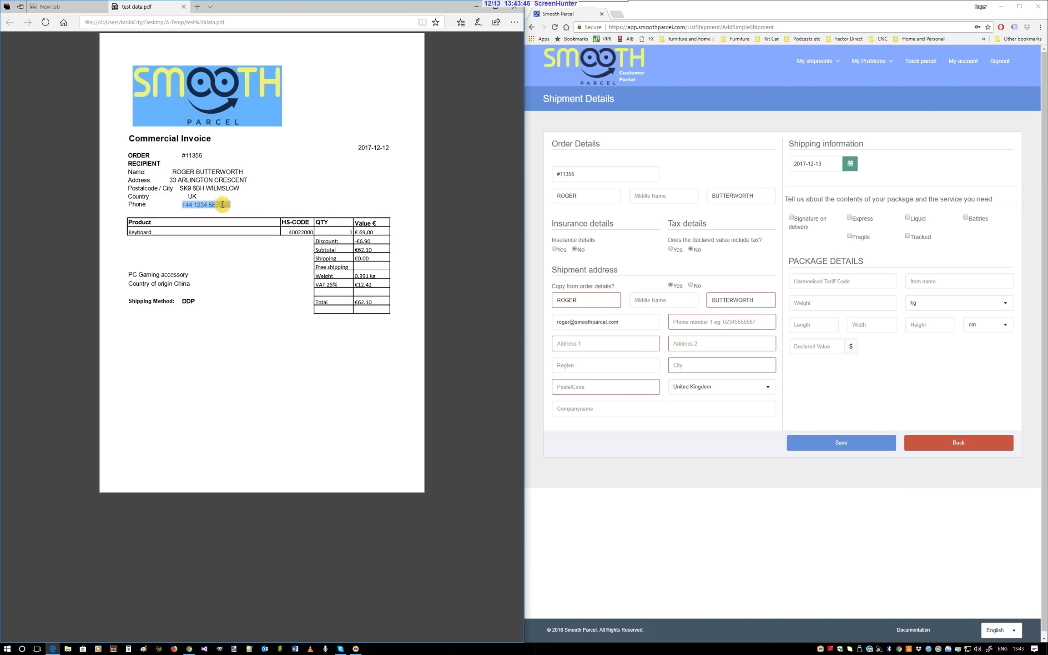
{"action": "left_click", "coordinate": [682, 323]}
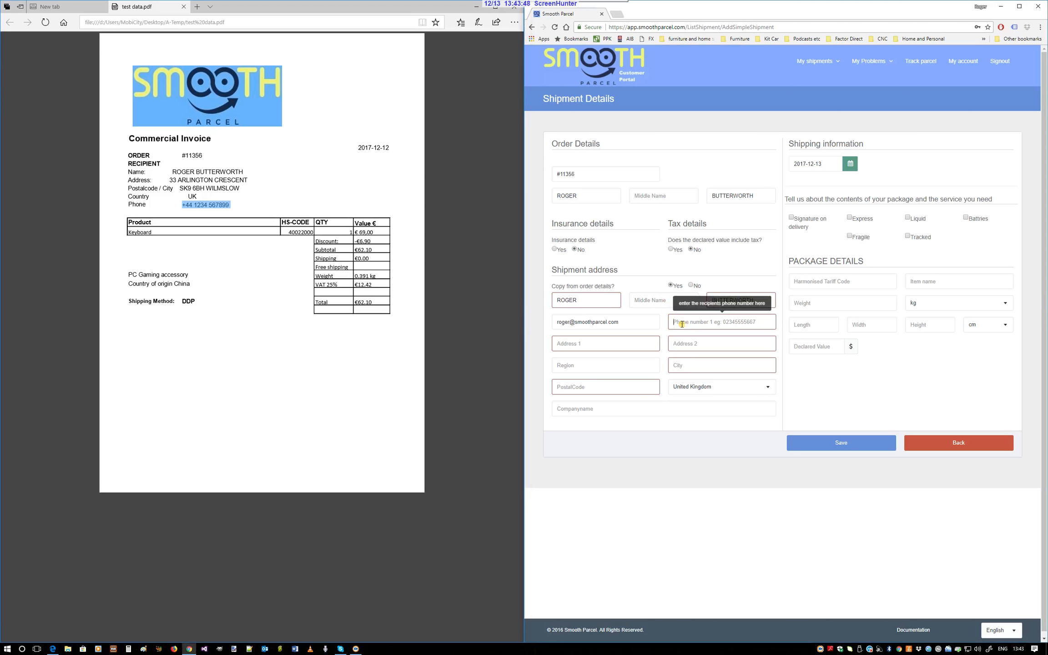
{"action": "key", "text": "ctrl+v"}
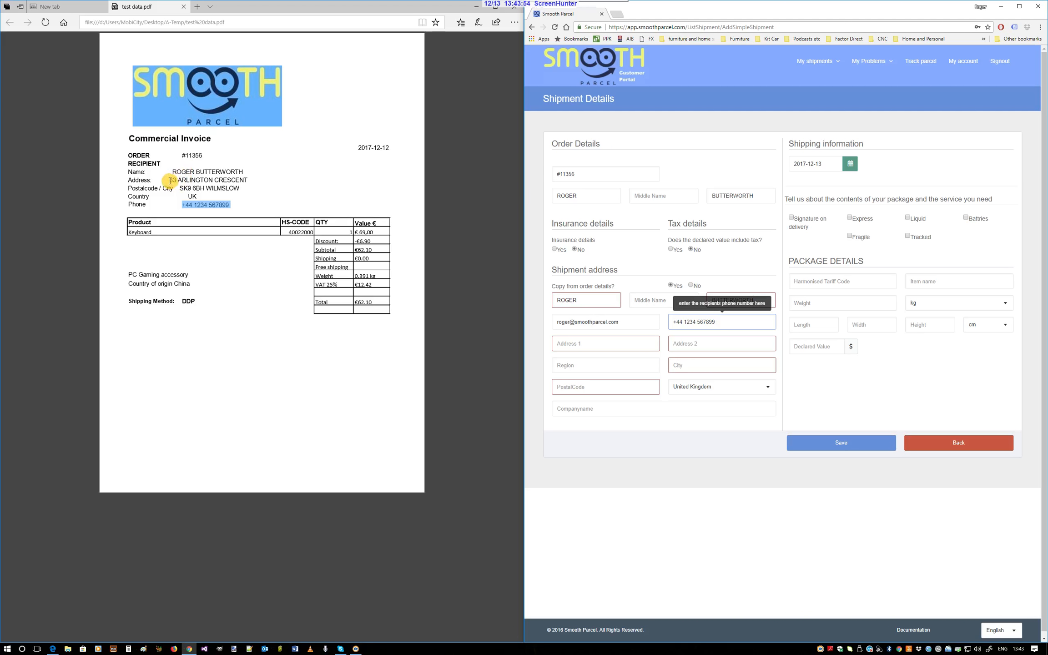
Copy the recipient's street address from the invoice into both Address 1 and Address 2
{"action": "left_click_drag", "start_coordinate": [170, 181], "coordinate": [235, 180]}
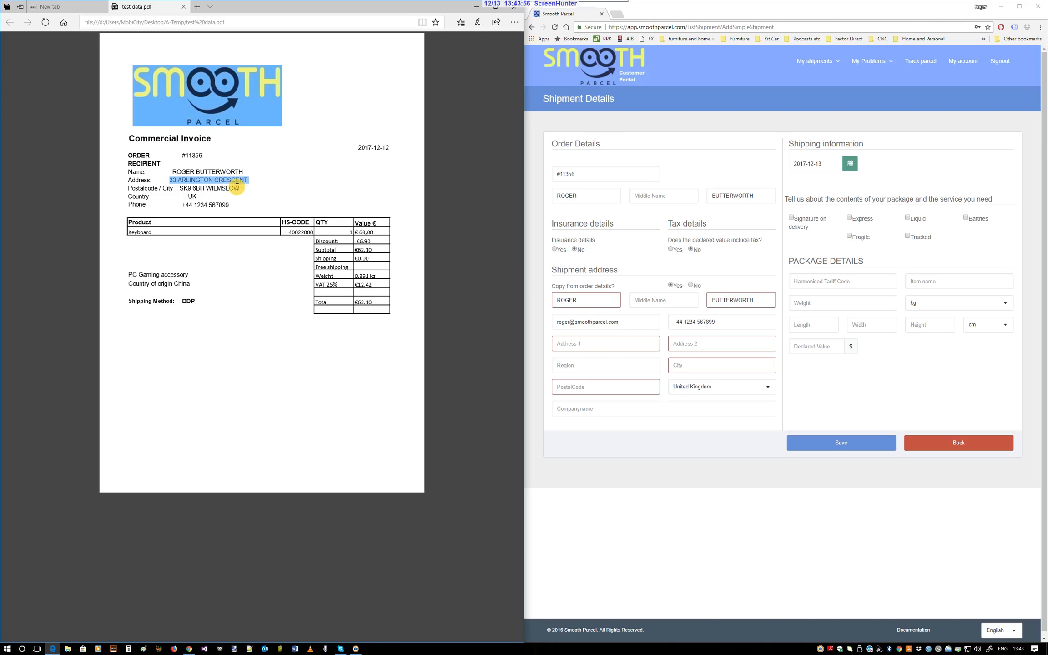
{"action": "left_click", "coordinate": [600, 343]}
{"action": "key", "text": "ctrl+v"}
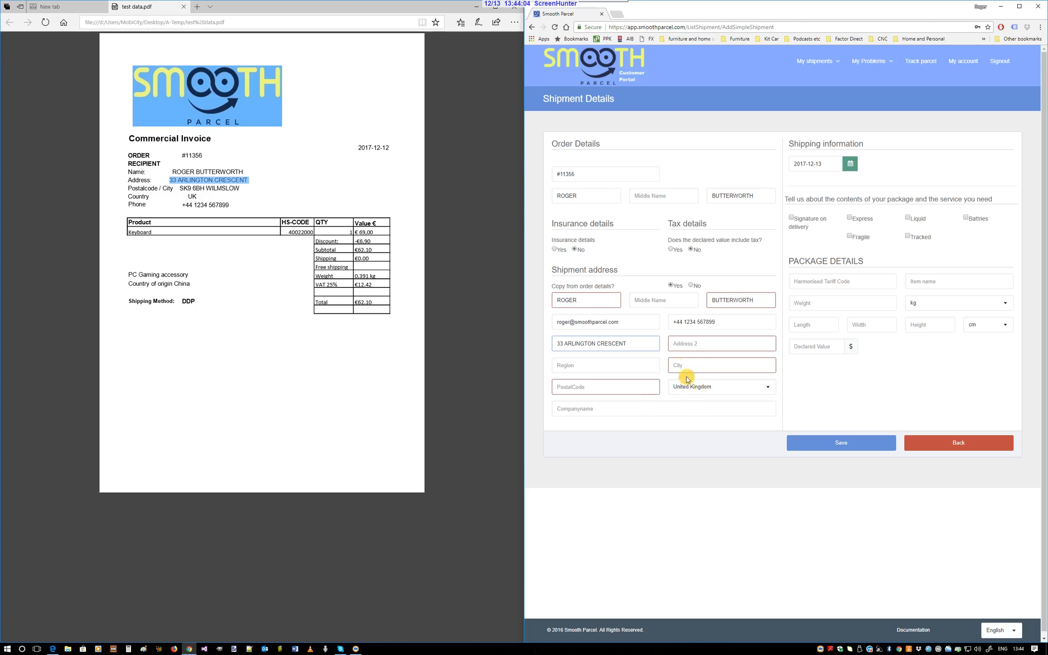
{"action": "left_click", "coordinate": [683, 343]}
{"action": "left_click", "coordinate": [683, 342]}
{"action": "key", "text": "ctrl+v"}
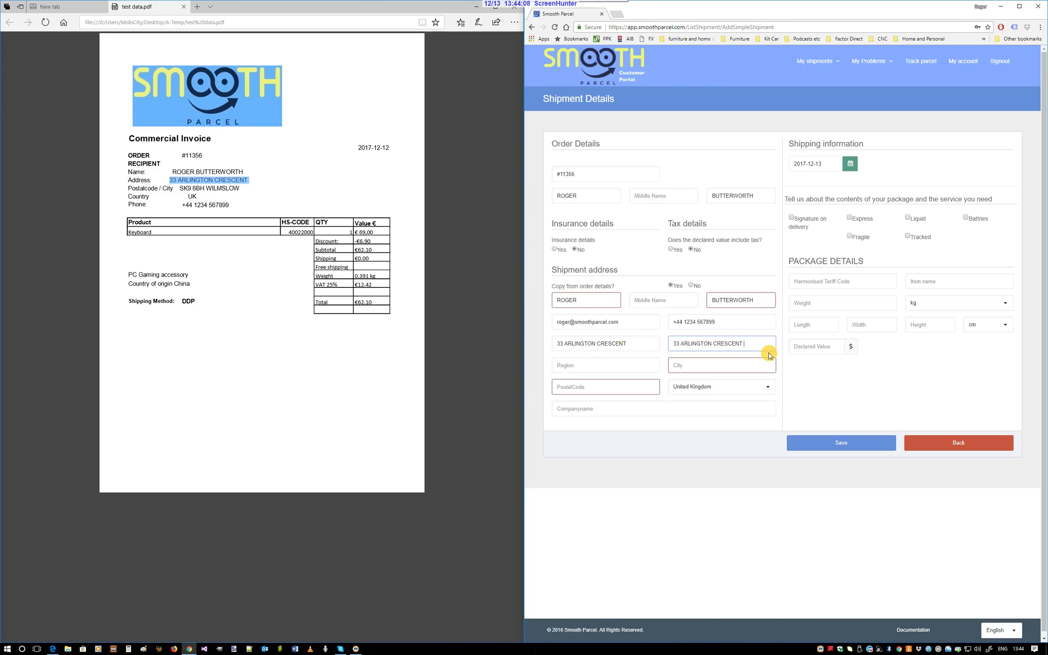
Copy the recipient's city from the invoice into both the region and city of the shipment address
{"action": "double_click", "coordinate": [225, 186]}
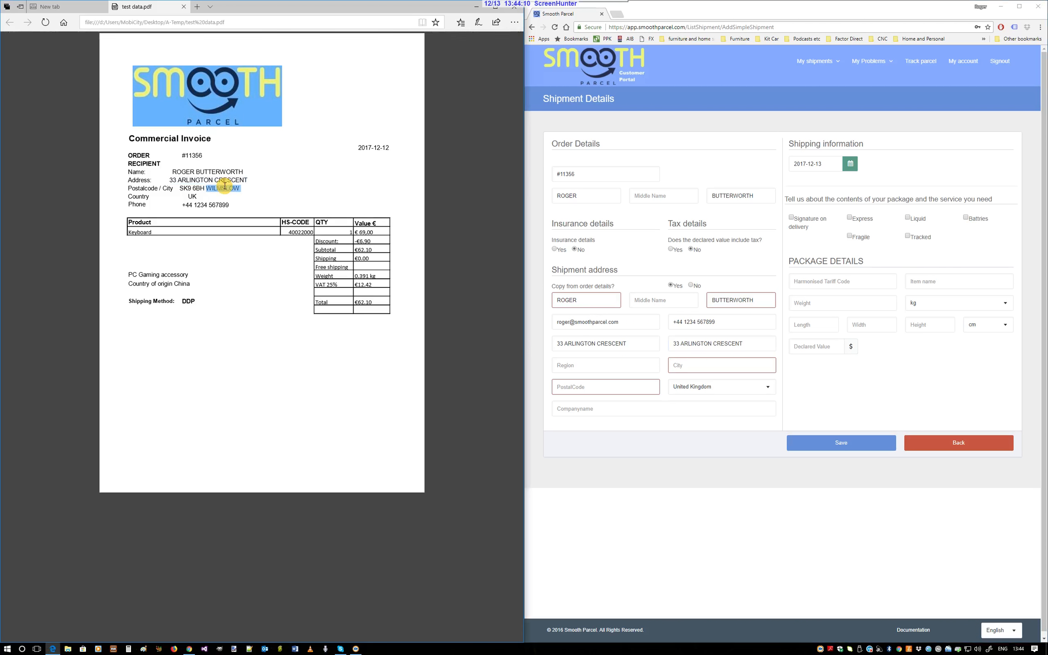
{"action": "left_click", "coordinate": [597, 364]}
{"action": "key", "text": "ctrl+v"}
{"action": "left_click", "coordinate": [698, 365]}
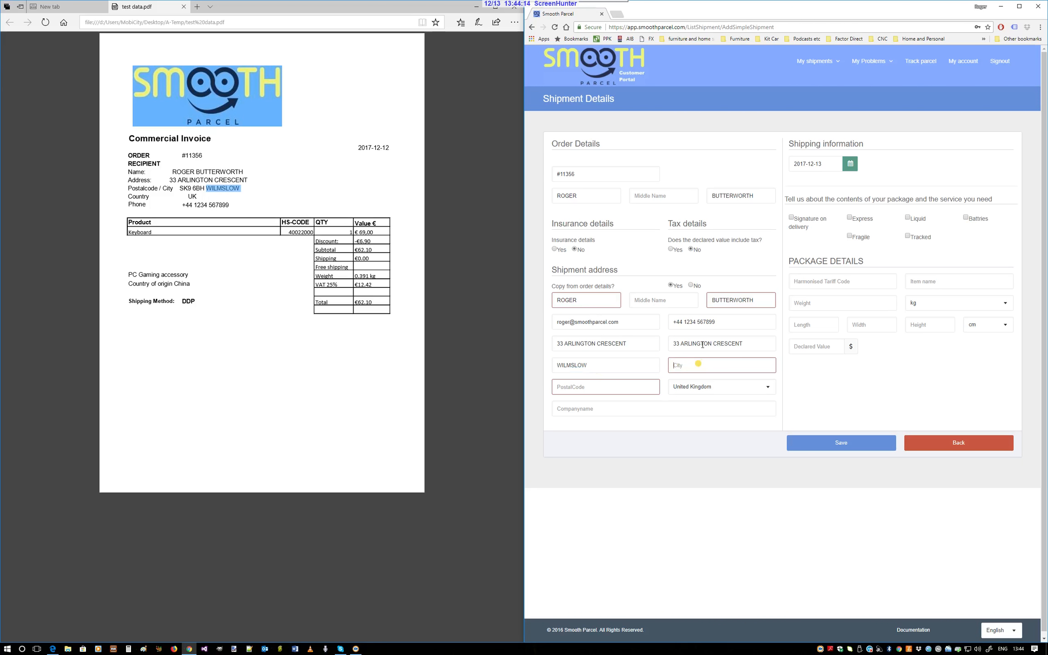
{"action": "key", "text": "ctrl+v"}
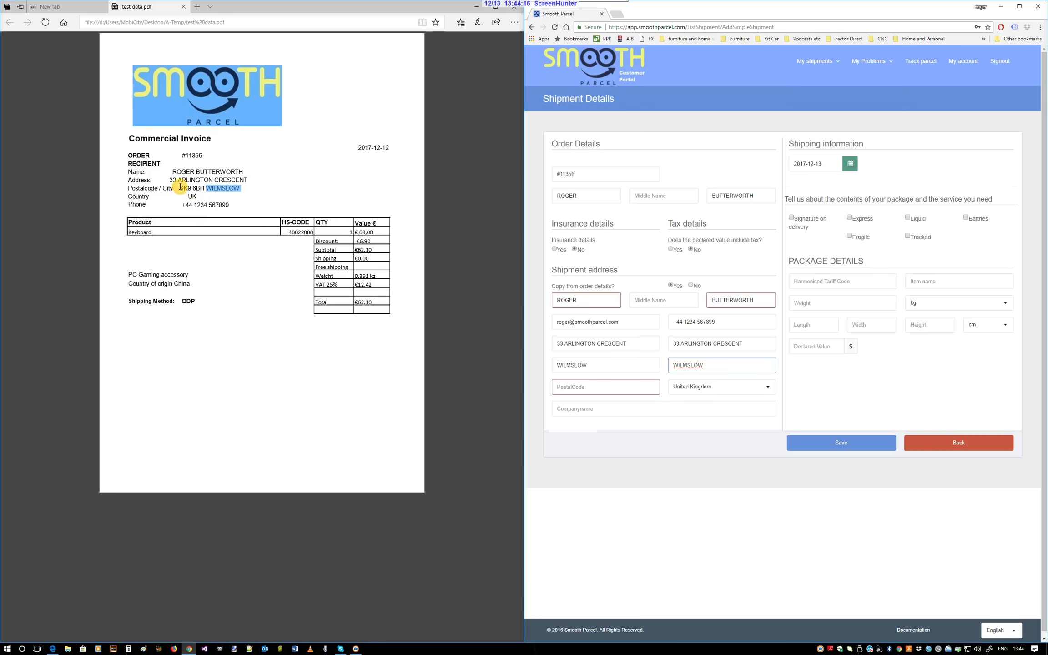
Copy the recipient's postal code from the invoice into the shipment address
{"action": "left_click_drag", "start_coordinate": [180, 188], "coordinate": [201, 189]}
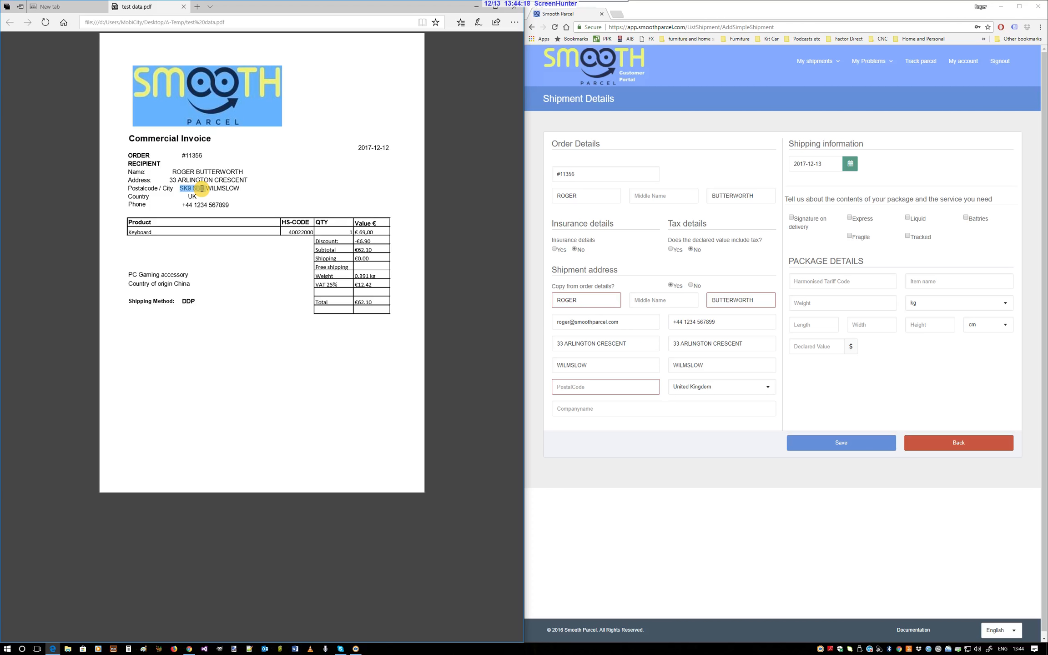
{"action": "left_click", "coordinate": [578, 387]}
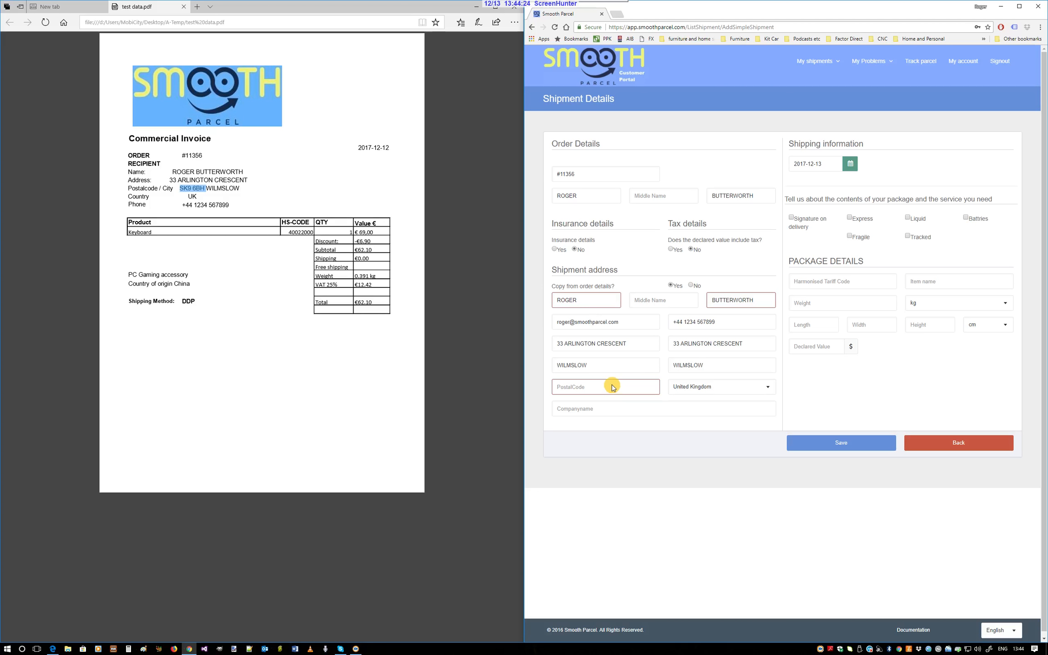
{"action": "right_click", "coordinate": [199, 190]}
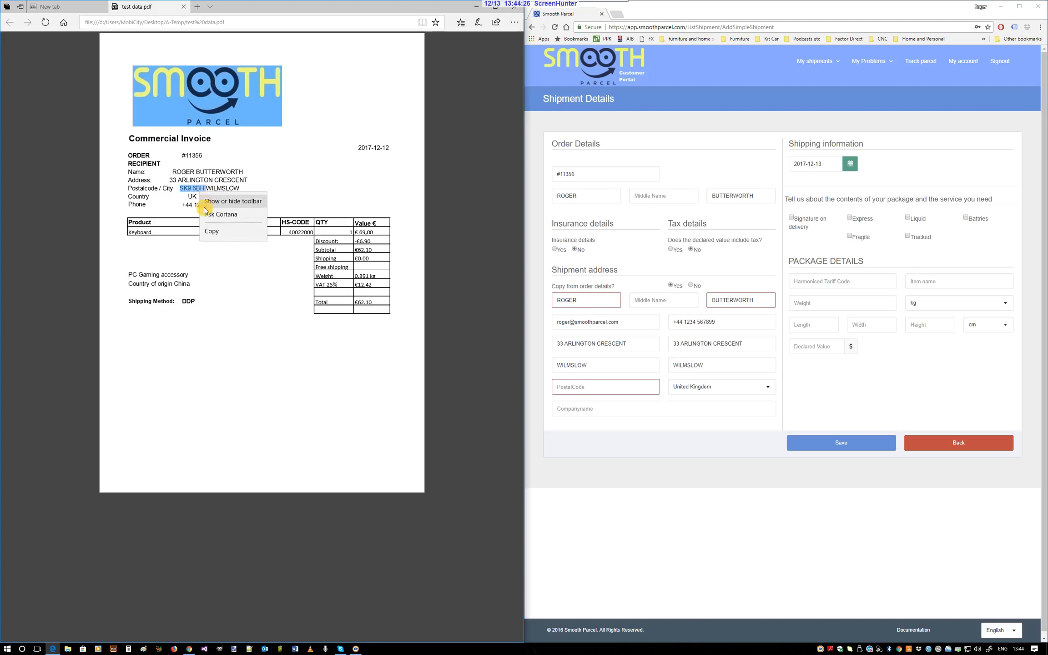
{"action": "left_click", "coordinate": [210, 231]}
{"action": "left_click", "coordinate": [591, 387]}
{"action": "key", "text": "ctrl+v"}
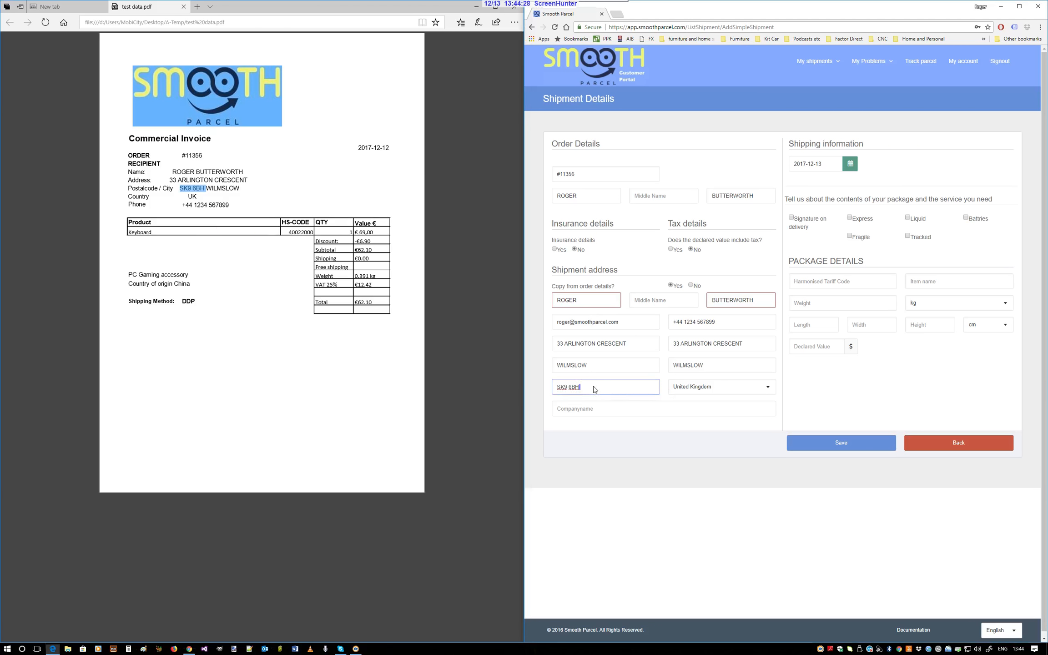
{"action": "left_click", "coordinate": [594, 388]}
Try Germany and United Arab Emirates as the shipment address country, and set it back to United Kingdom
{"action": "left_click", "coordinate": [749, 389]}
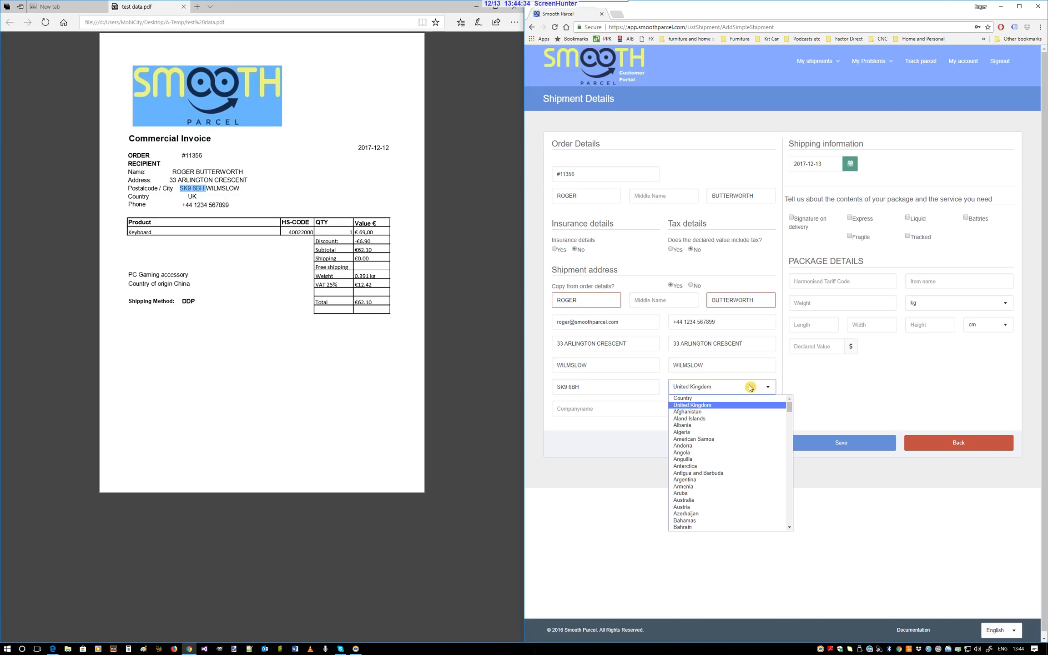
{"action": "type", "text": "ger"}
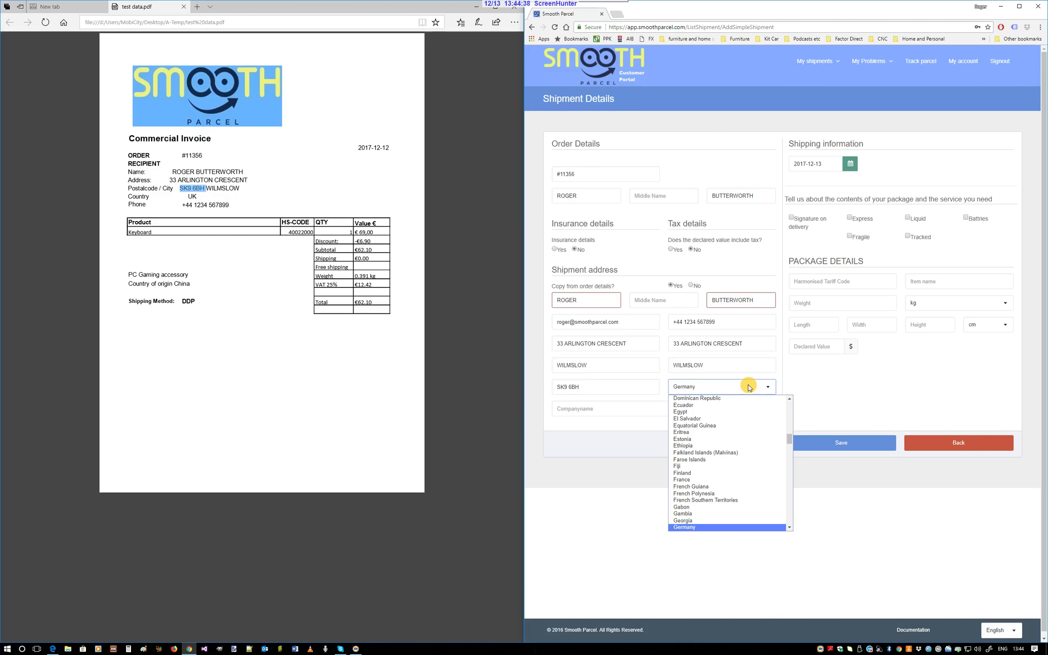
{"action": "type", "text": "un"}
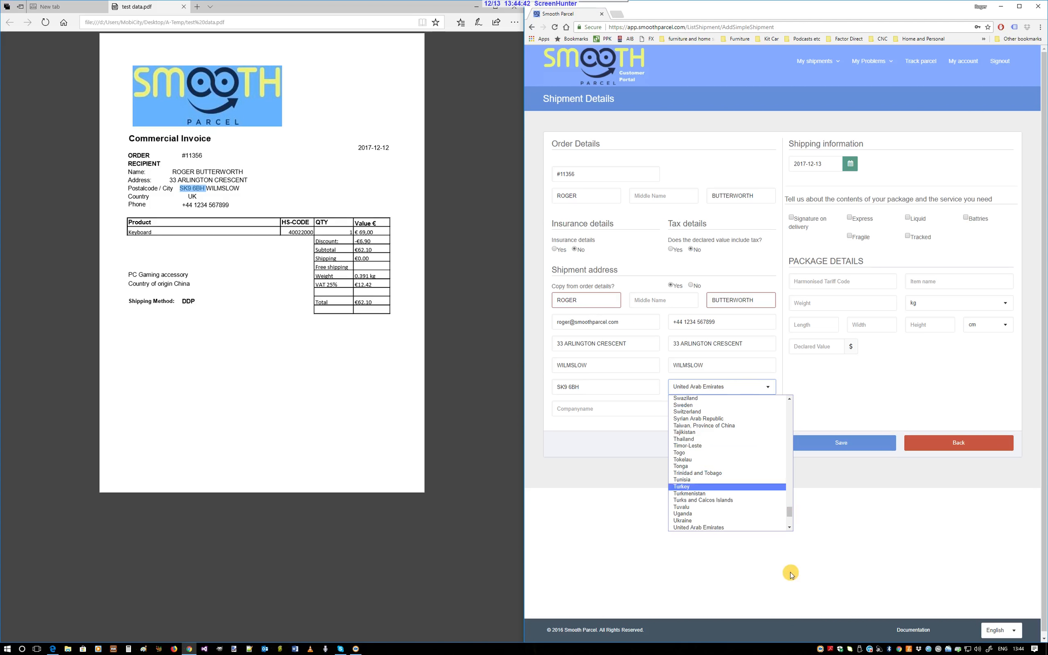
{"action": "left_click_drag", "start_coordinate": [790, 518], "coordinate": [787, 401]}
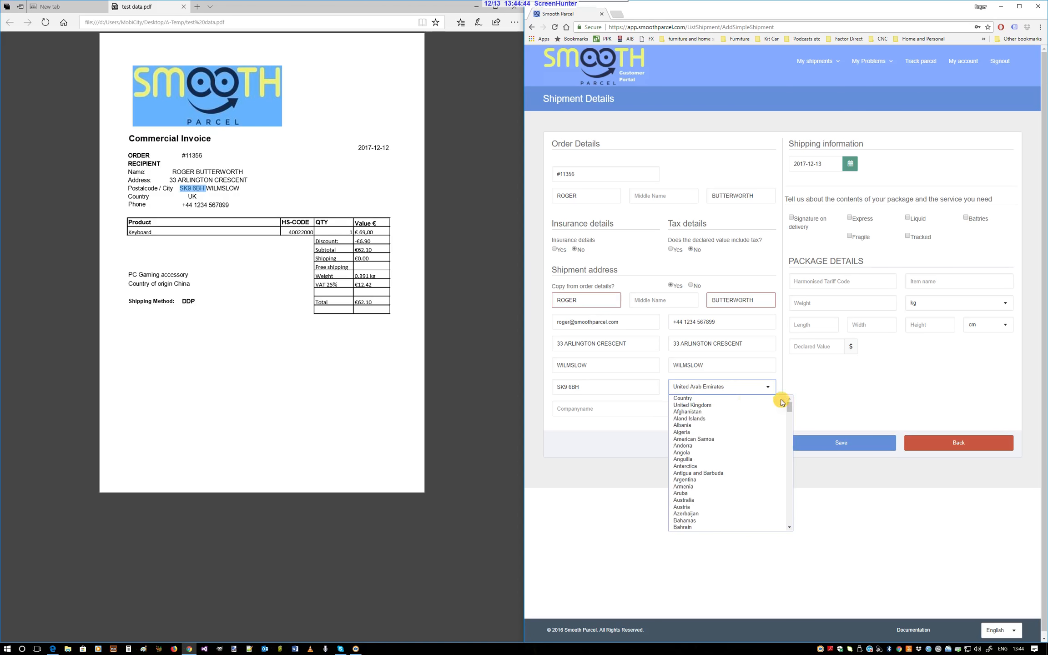
{"action": "left_click", "coordinate": [744, 406]}
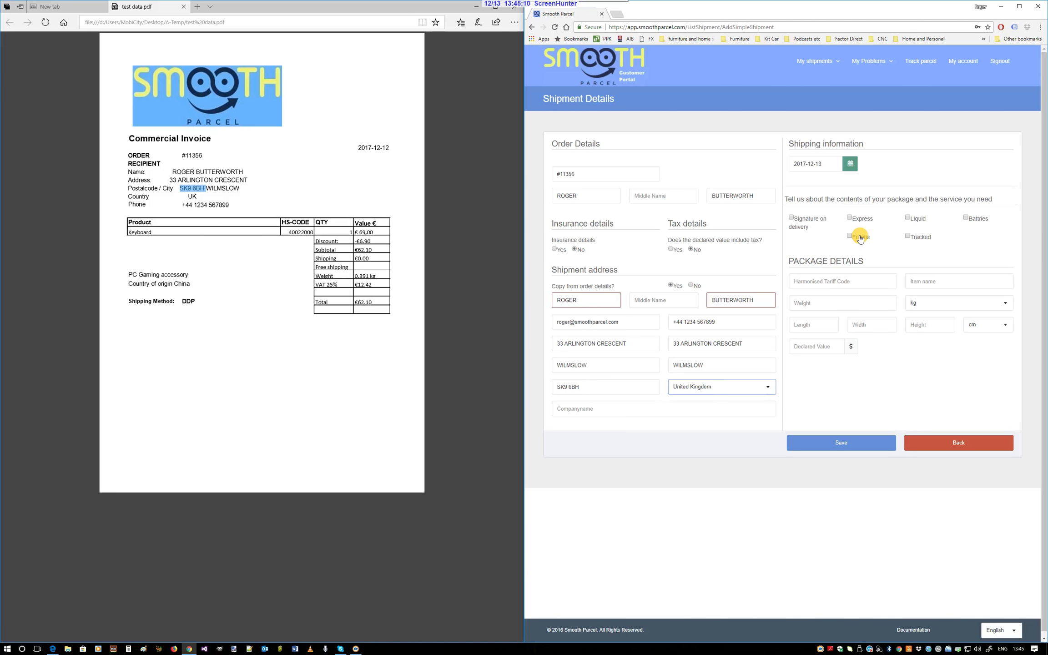
Mark the shipment as Tracked and copy the HS code 40022000 from the invoice into the harmonised tariff code
{"action": "left_click", "coordinate": [909, 238]}
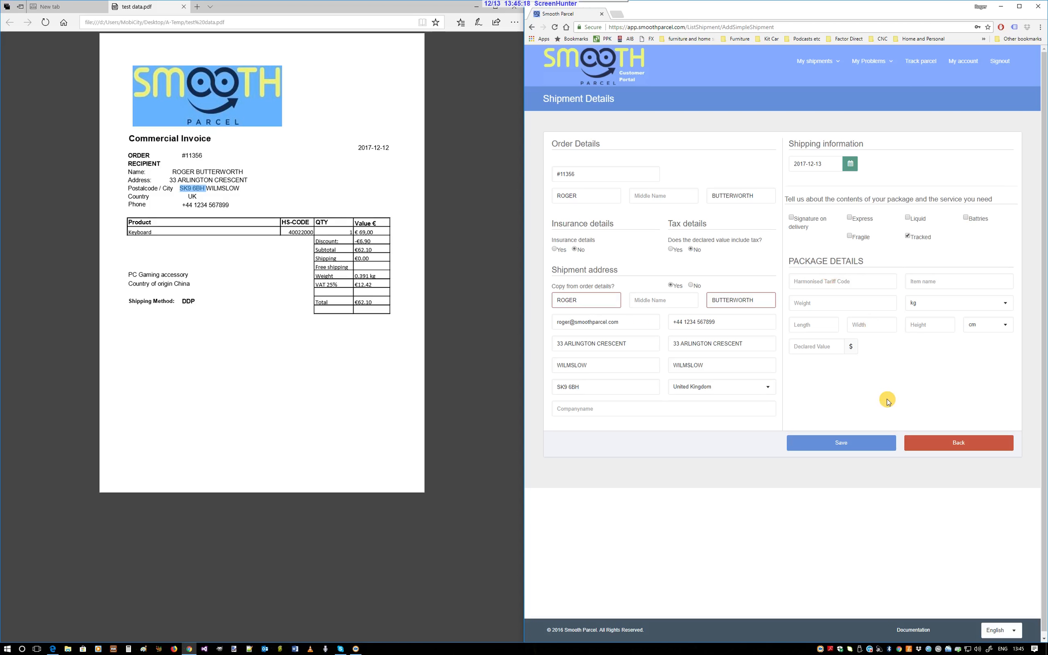
{"action": "double_click", "coordinate": [304, 233]}
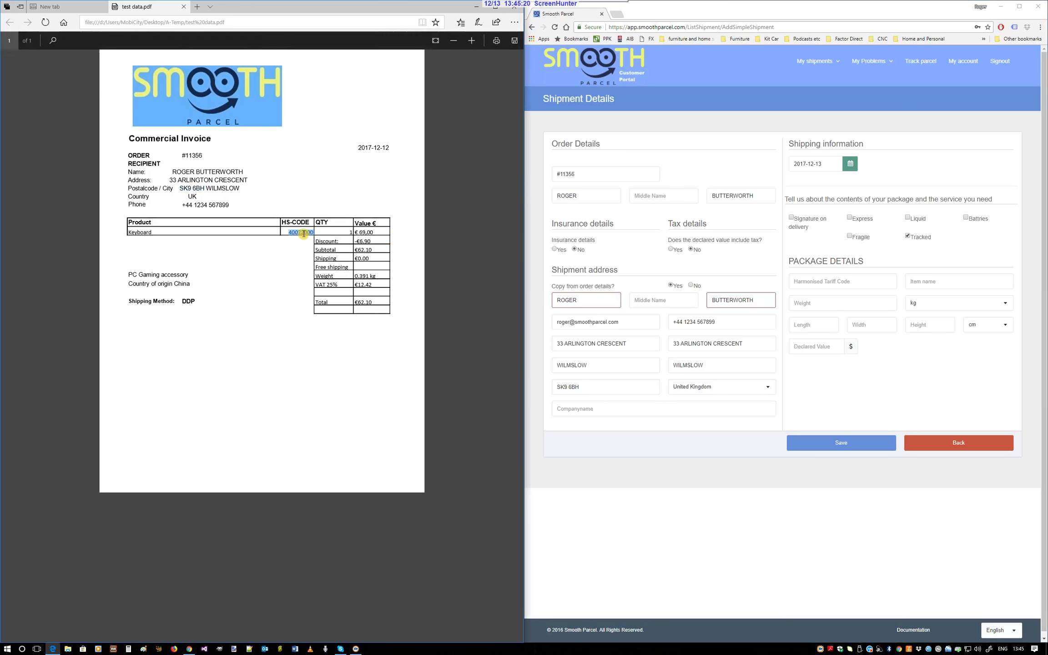
{"action": "left_click", "coordinate": [828, 281]}
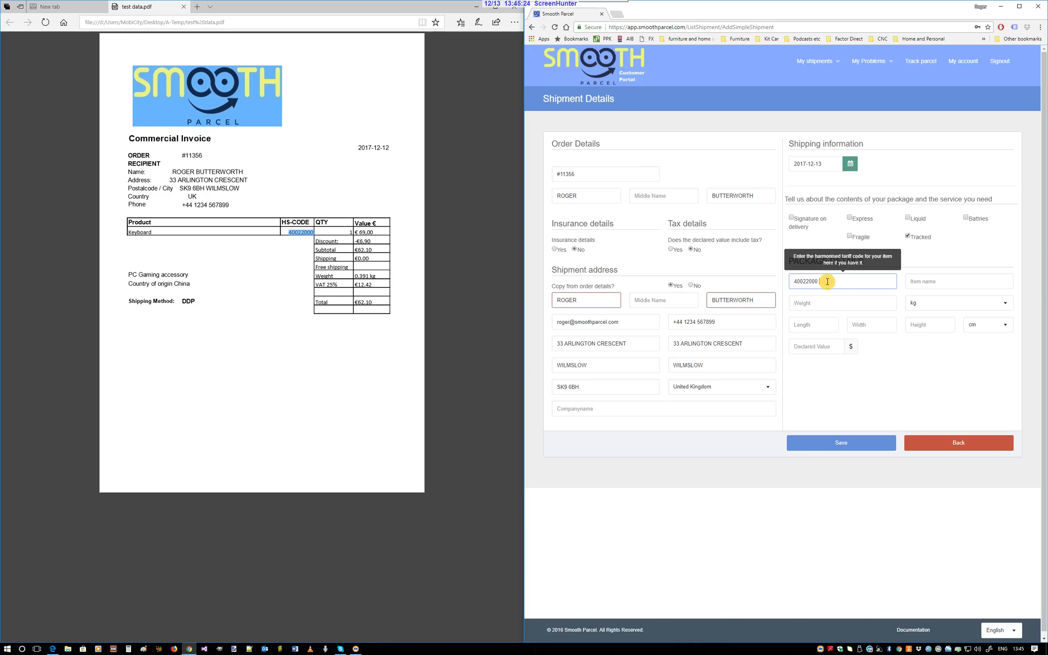
Copy the product name Keyboard from the invoice into the package's item name
{"action": "double_click", "coordinate": [139, 233]}
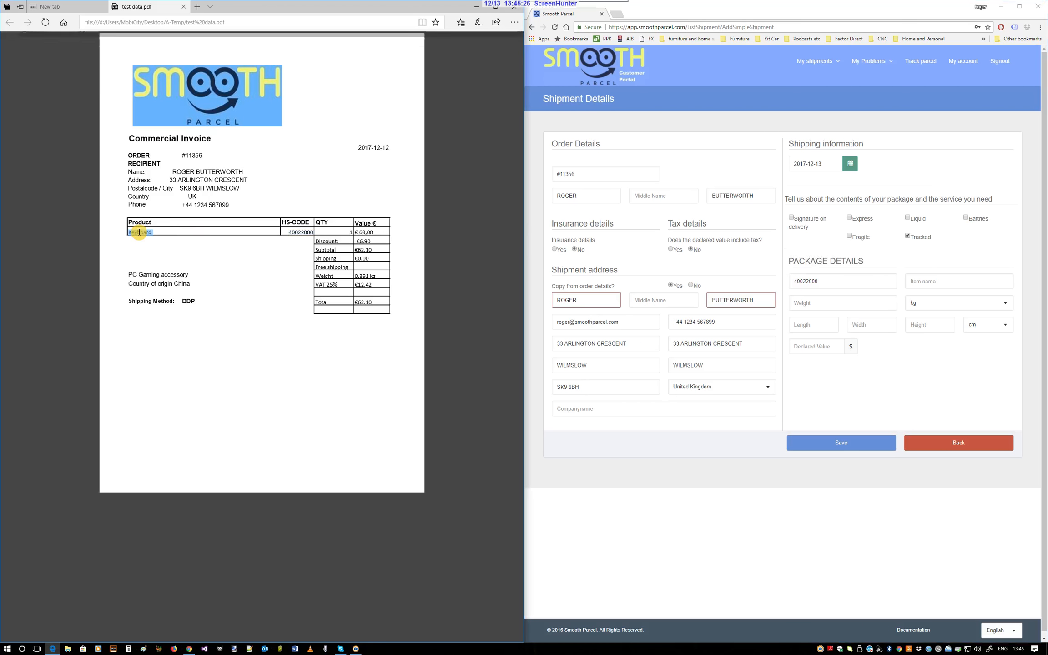
{"action": "left_click", "coordinate": [959, 283]}
{"action": "key", "text": "ctrl+v"}
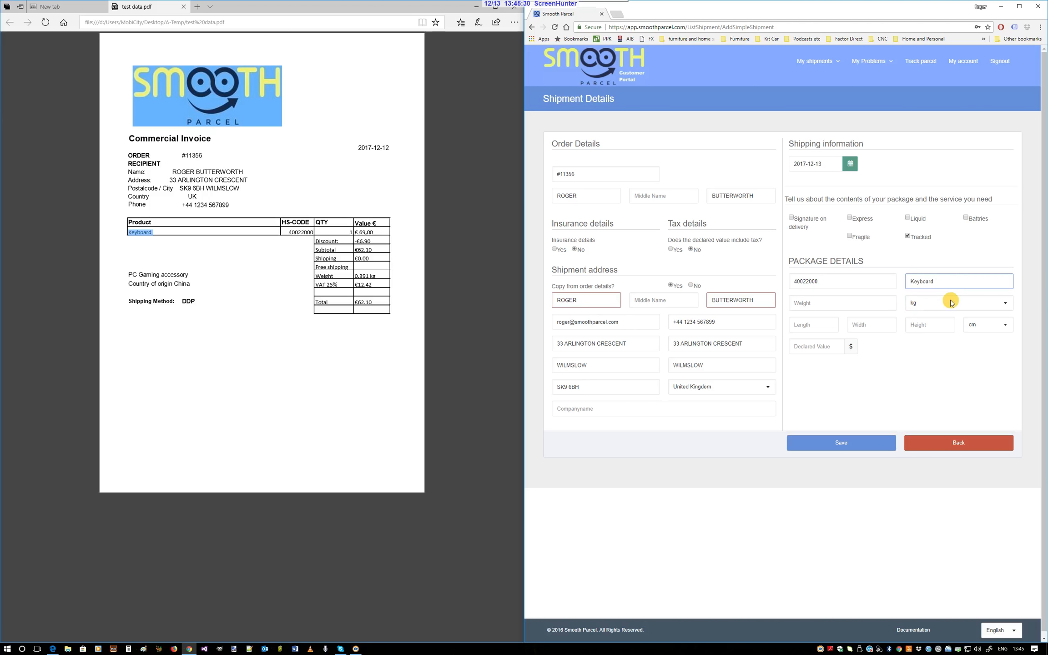
Set the package weight to 0.391 kg and its length, width and height to 12, 12 and 15 cm
{"action": "left_click", "coordinate": [819, 309]}
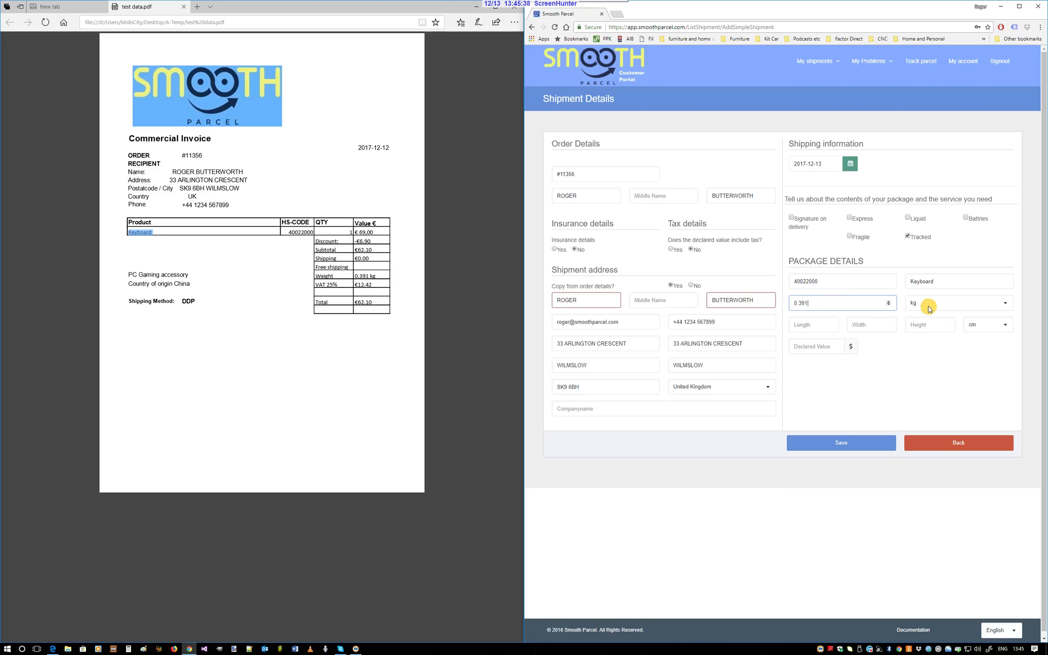
{"action": "left_click", "coordinate": [798, 327]}
{"action": "type", "text": "12"}
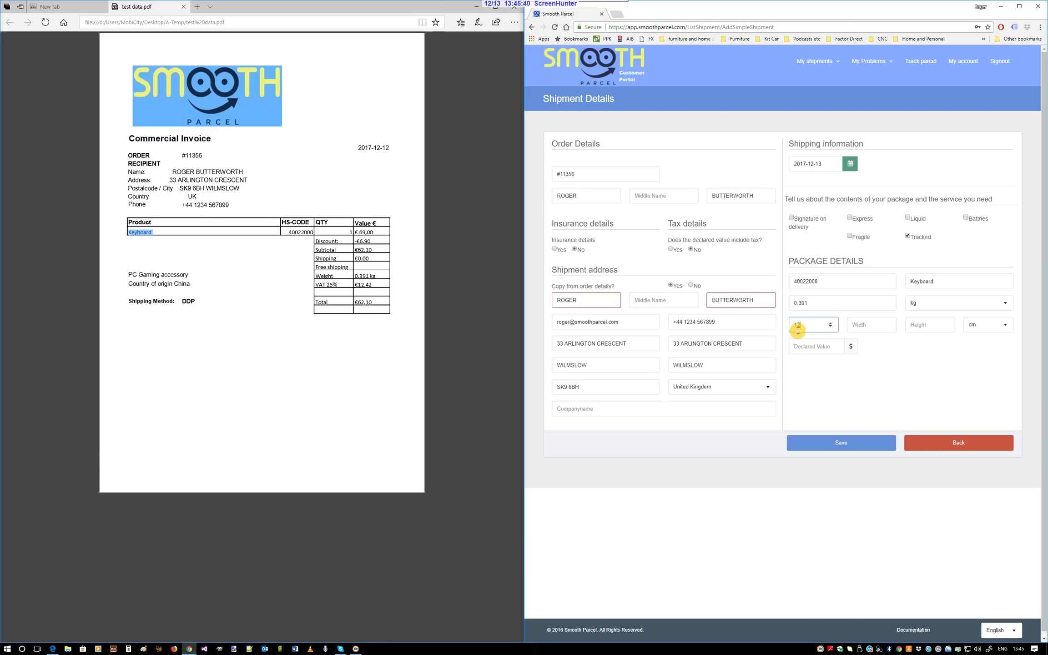
{"action": "left_click", "coordinate": [858, 327]}
{"action": "type", "text": "12"}
{"action": "left_click", "coordinate": [921, 325]}
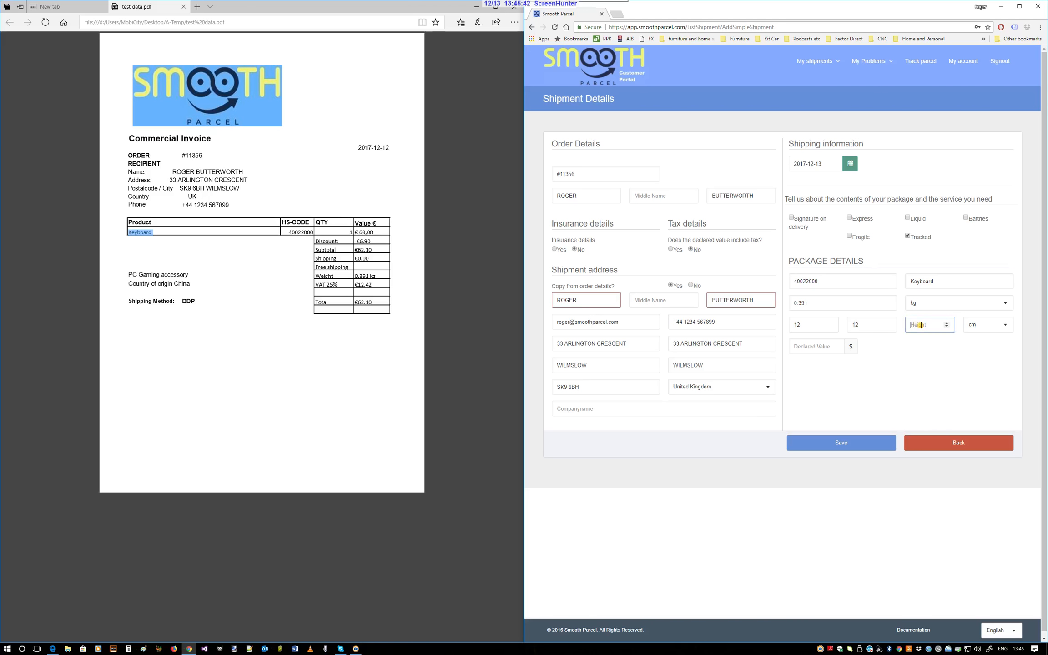
{"action": "type", "text": "15"}
Search the web in a new browser tab for "62.10 euros in usd"
{"action": "left_click", "coordinate": [618, 14]}
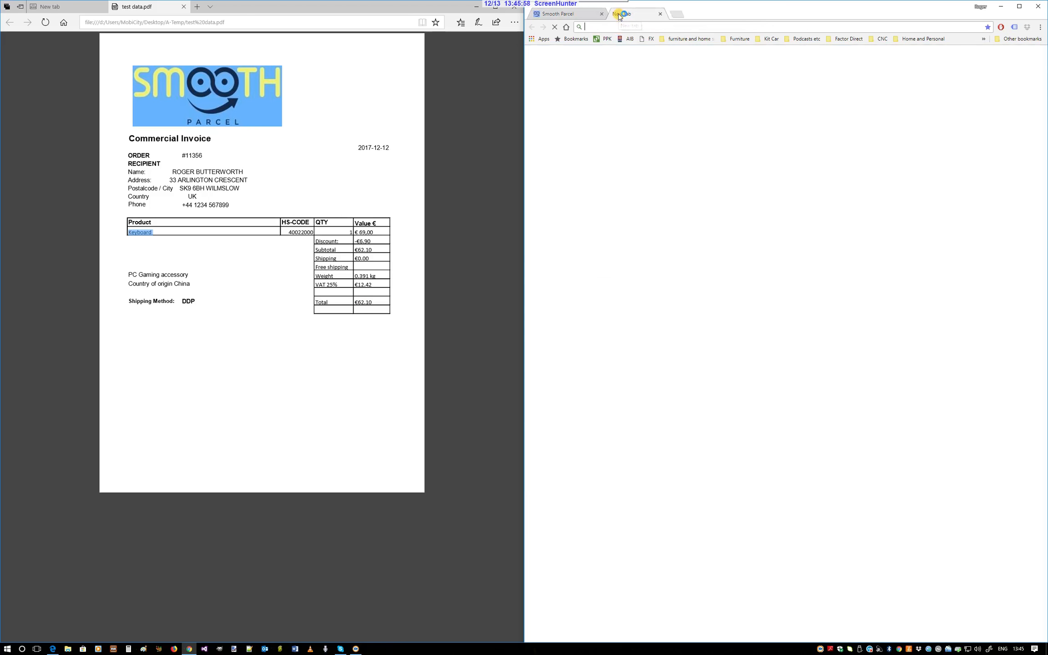
{"action": "left_click", "coordinate": [657, 174]}
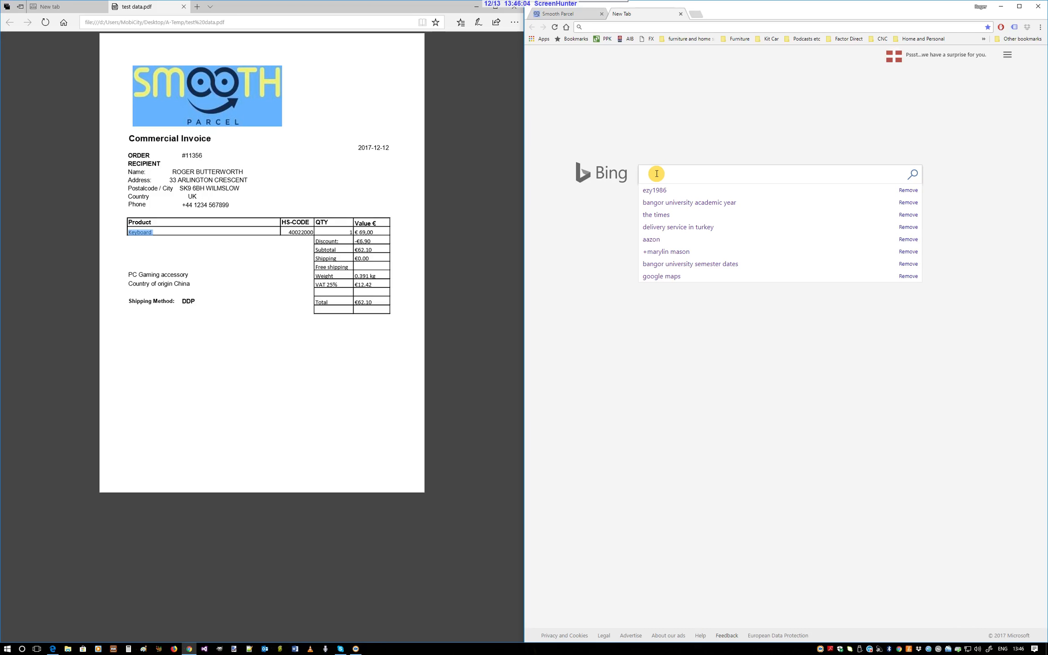
{"action": "type", "text": "6"}
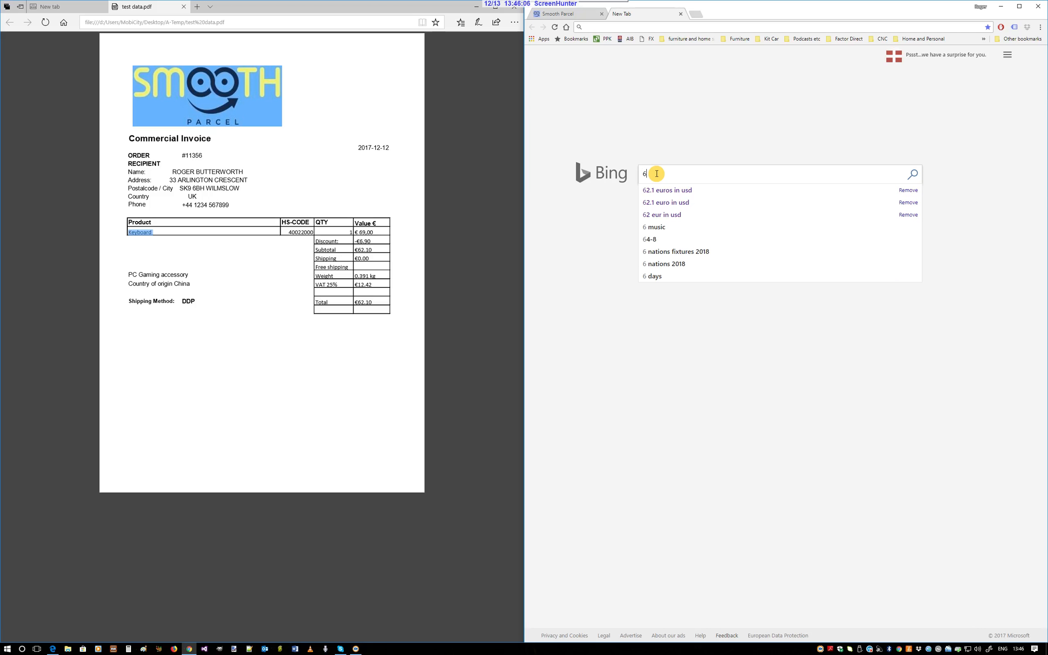
{"action": "type", "text": "2.10"}
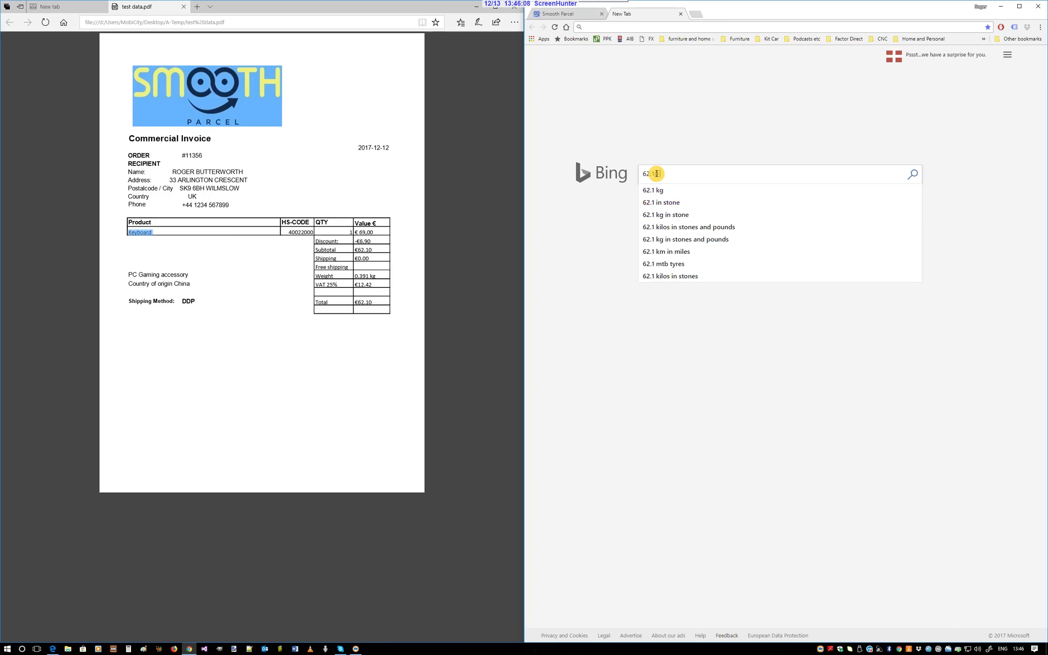
{"action": "type", "text": " euros in usd"}
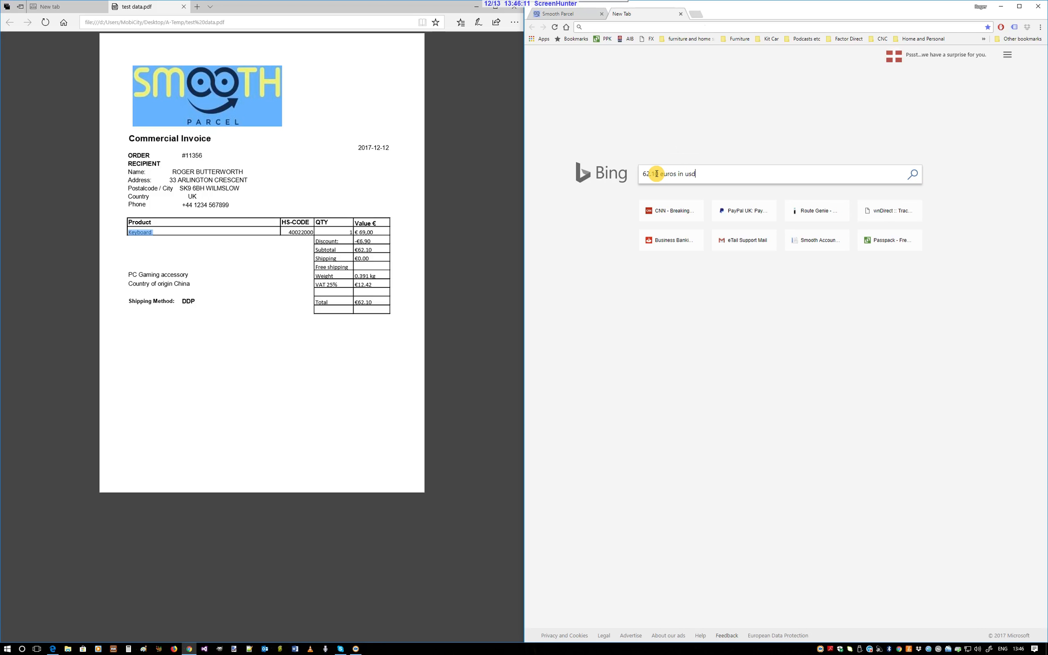
{"action": "key", "text": "Return"}
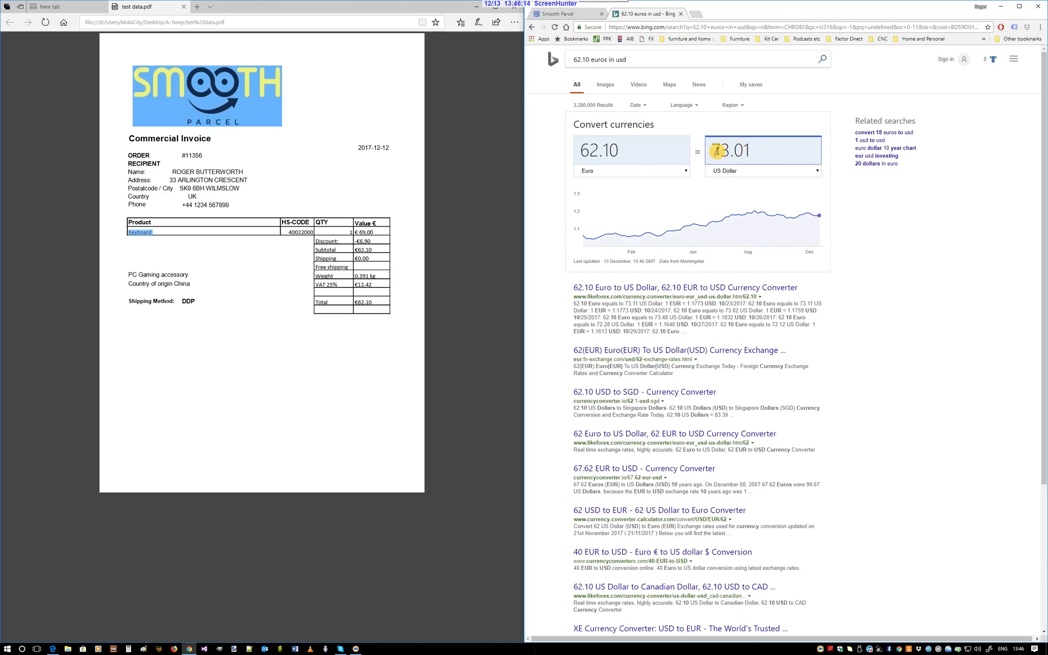
Copy the converted amount of 73.01 US dollars into the shipment's declared value and save the shipment
{"action": "left_click_drag", "start_coordinate": [714, 151], "coordinate": [748, 152]}
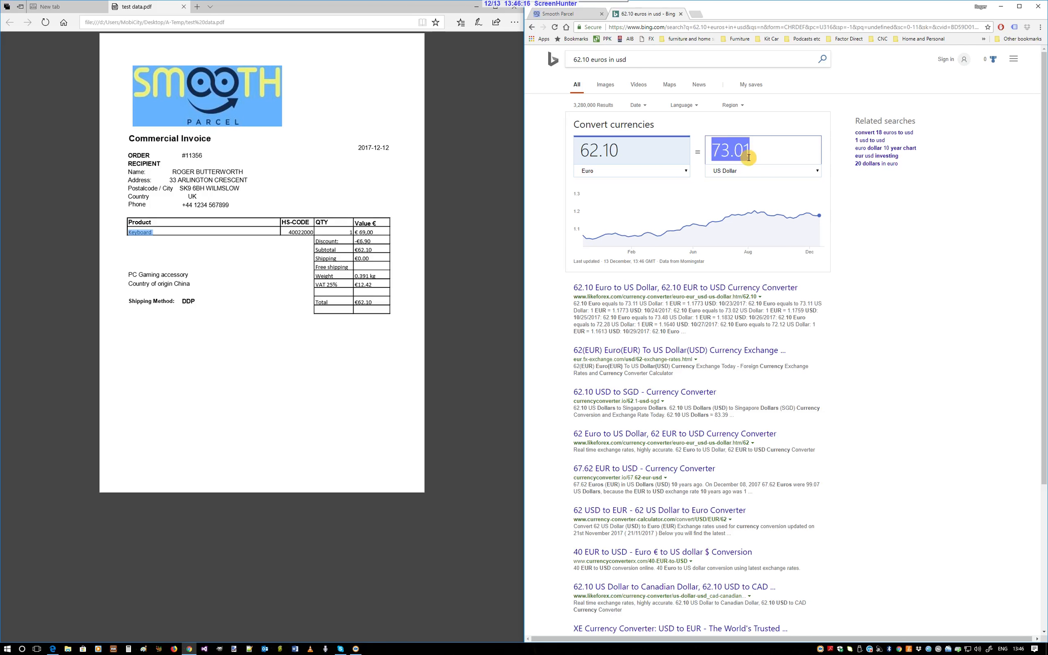
{"action": "left_click", "coordinate": [566, 14]}
{"action": "left_click", "coordinate": [818, 346]}
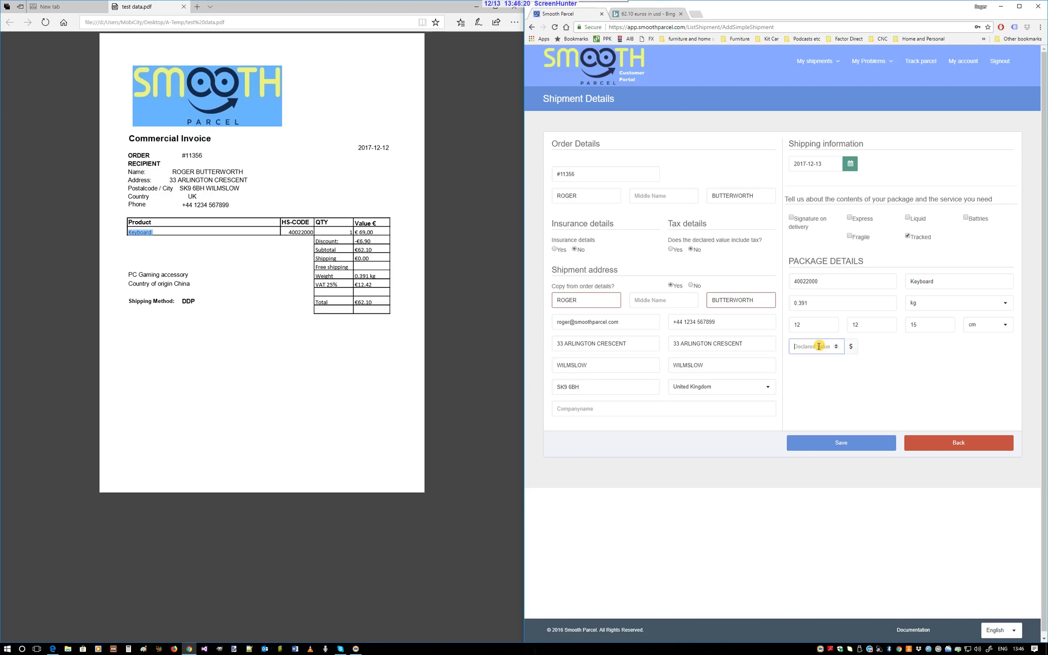
{"action": "left_click", "coordinate": [859, 446]}
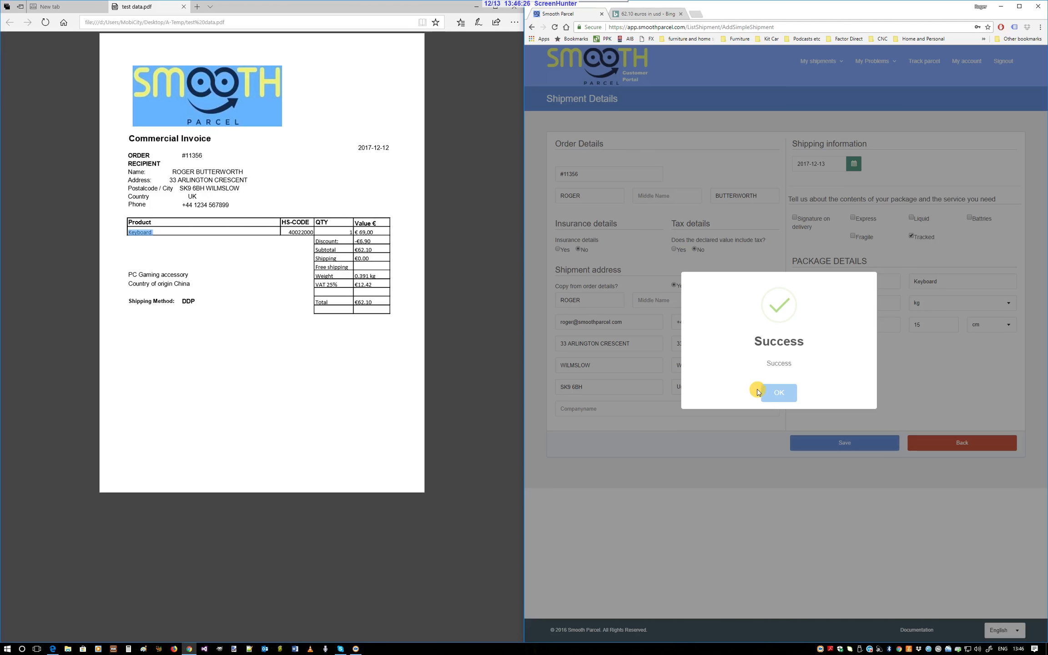
{"action": "left_click", "coordinate": [780, 394]}
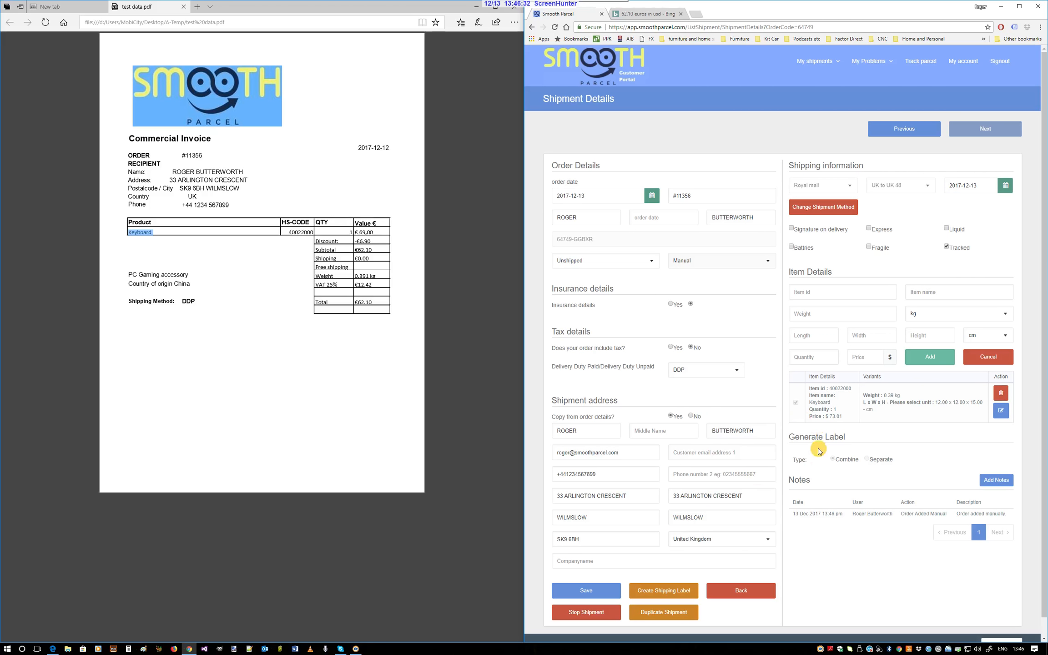
Create the shipping label for the saved shipment and accept the account charge
{"action": "scroll", "coordinate": [800, 391], "scroll_direction": "down", "scroll_amount": 1}
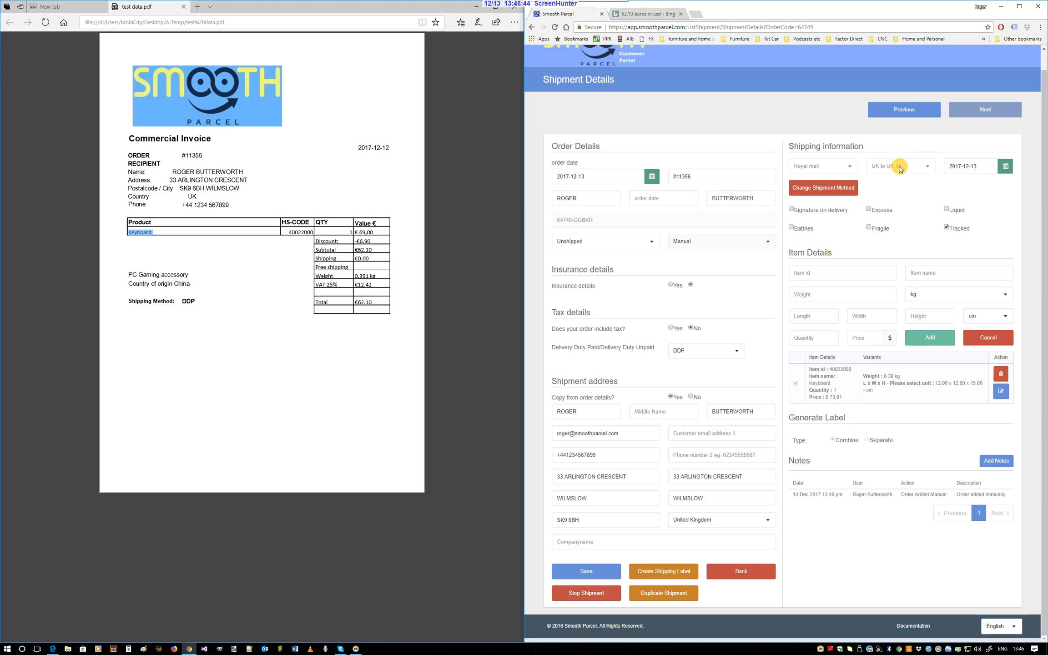
{"action": "left_click", "coordinate": [672, 573]}
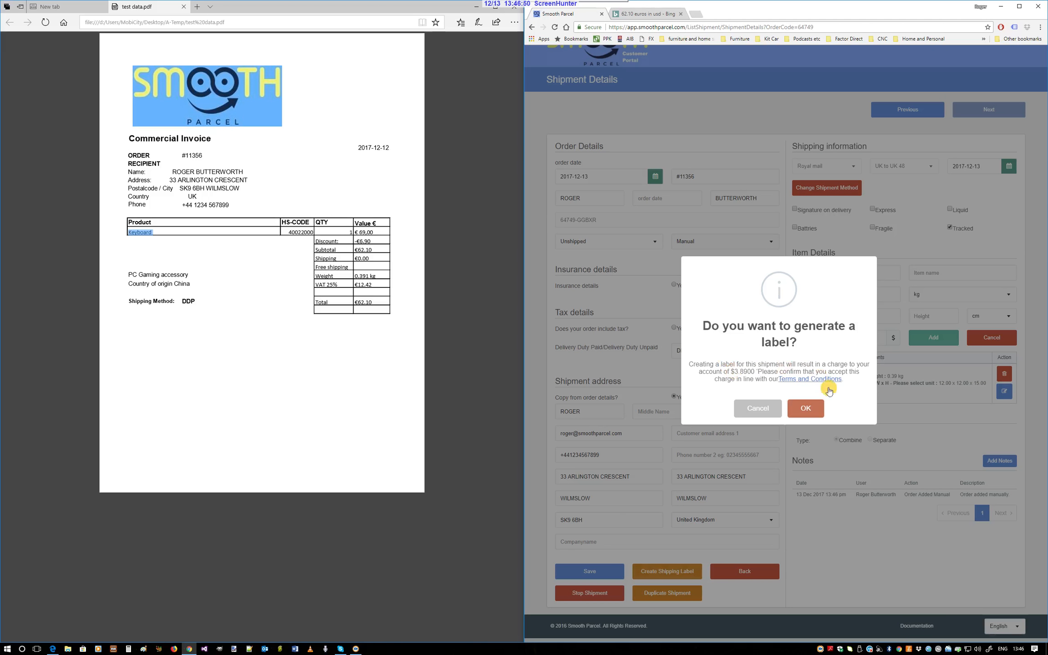
{"action": "left_click", "coordinate": [803, 408]}
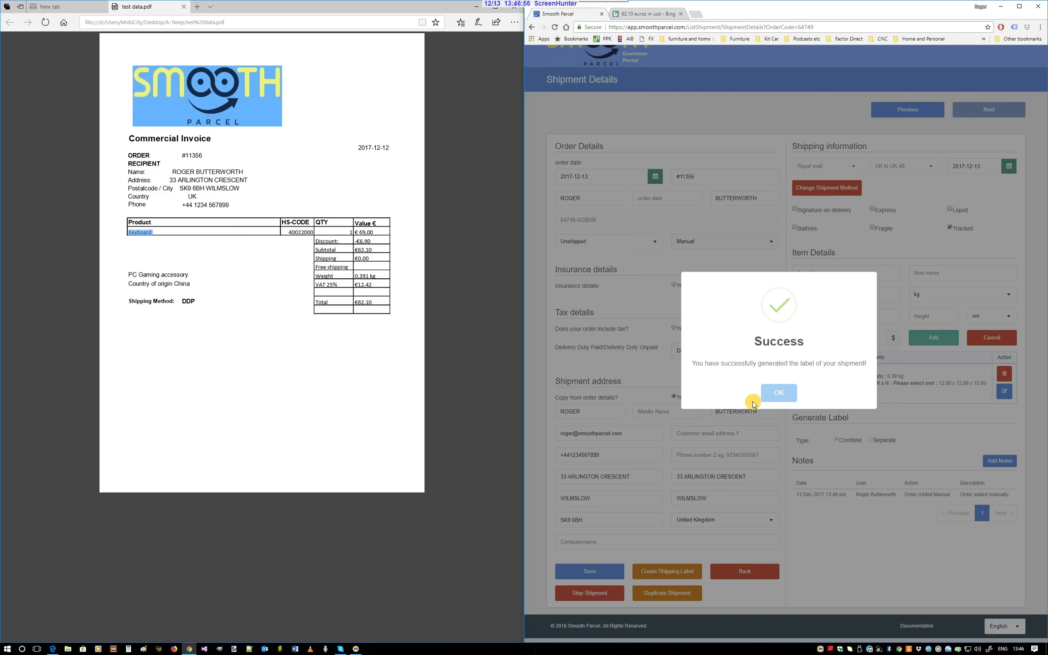
{"action": "left_click", "coordinate": [779, 394]}
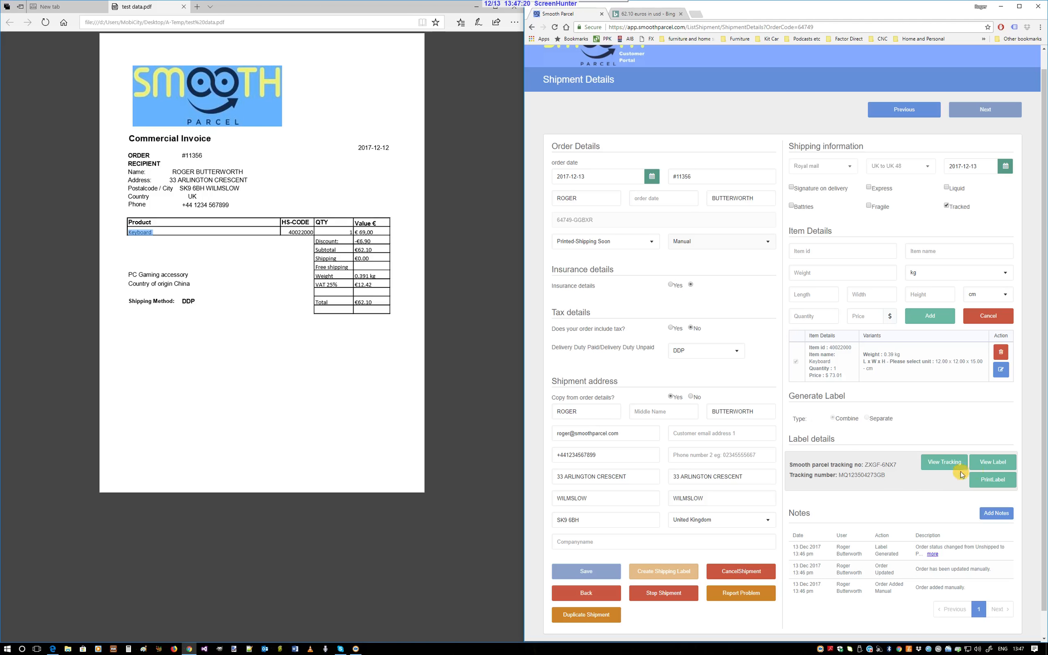
Open the generated shipping label for printing and bring up its print preview
{"action": "left_click", "coordinate": [993, 482]}
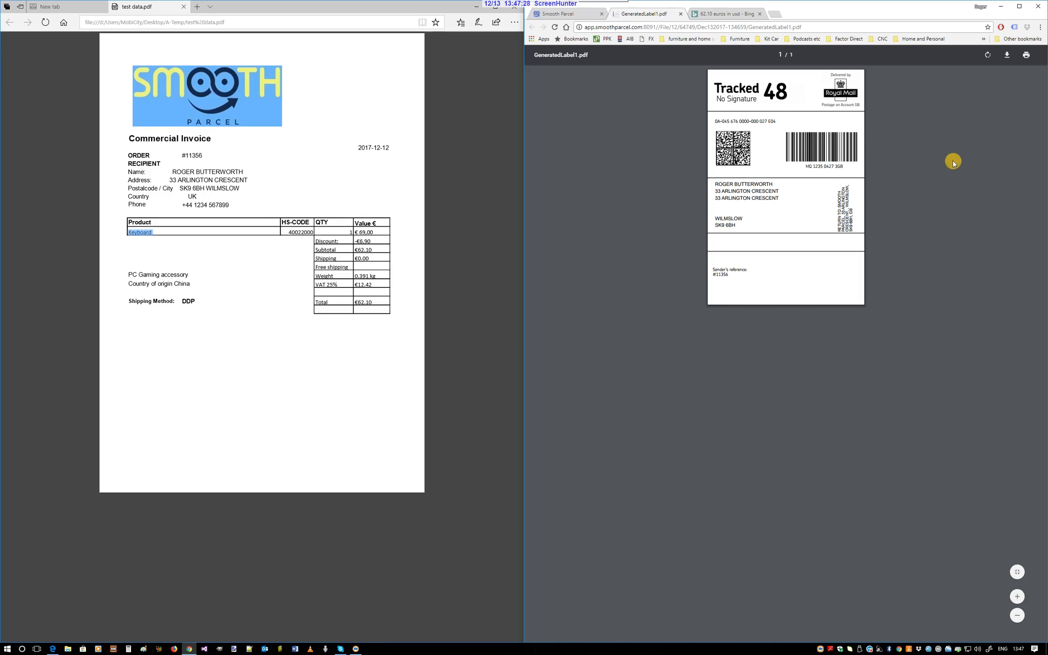
{"action": "left_click", "coordinate": [1026, 56]}
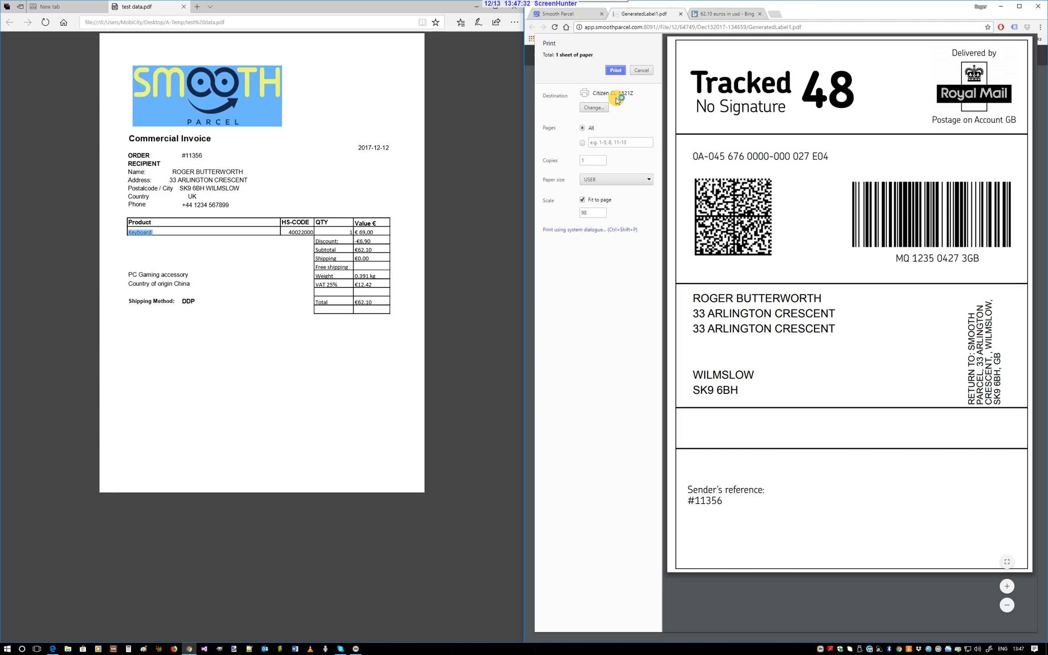
View the parcel's tracking details from the shipment page, and return to the label's print preview
{"action": "left_click", "coordinate": [556, 15]}
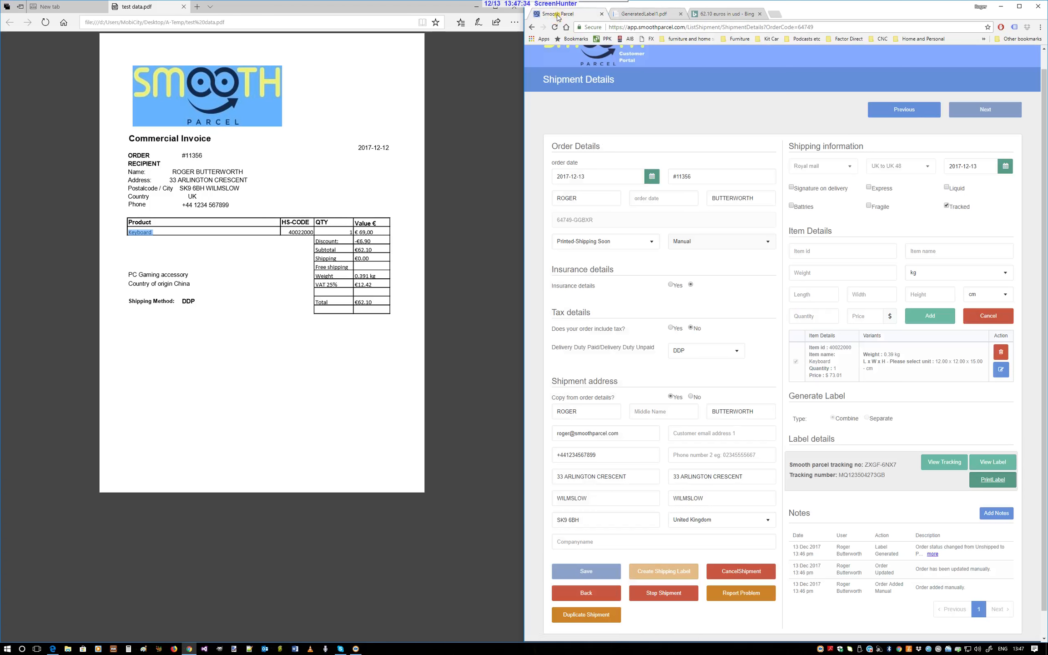
{"action": "left_click", "coordinate": [952, 463]}
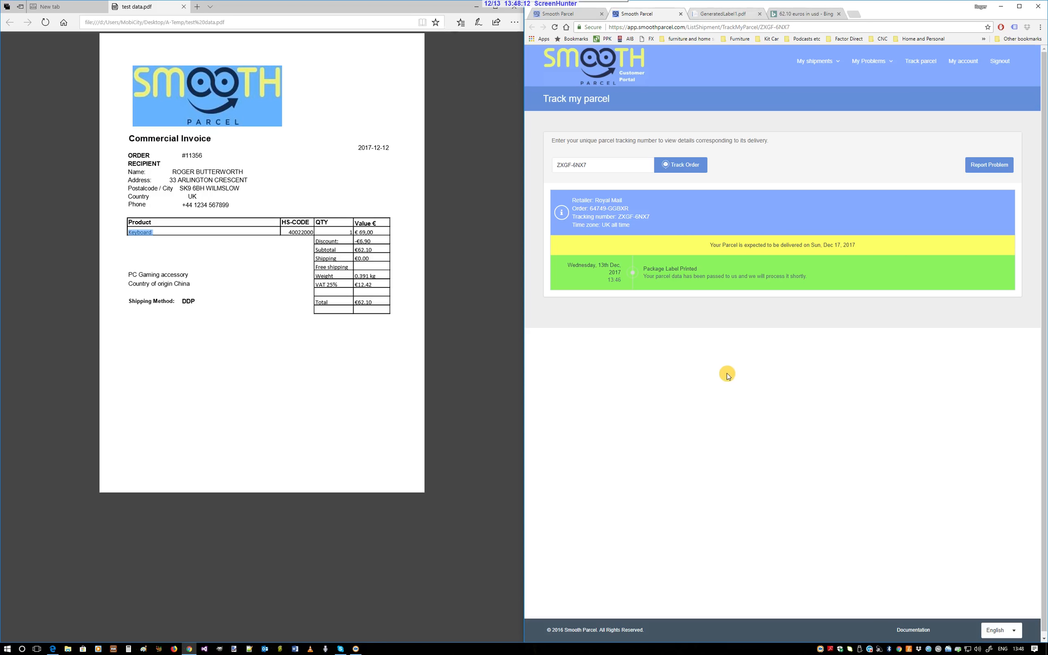
{"action": "left_click", "coordinate": [589, 17]}
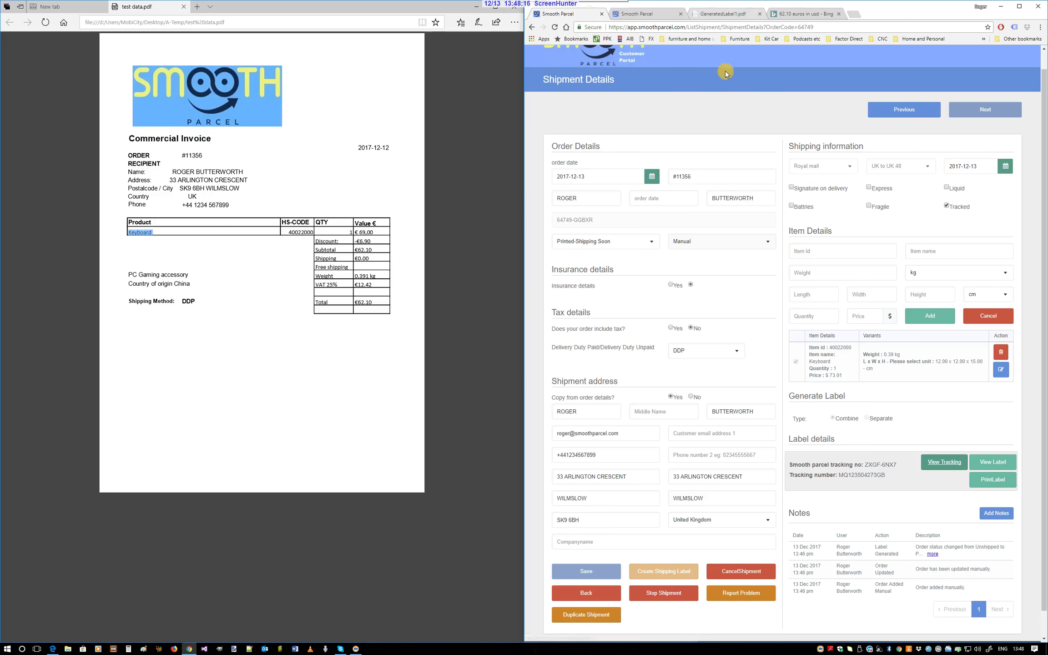
{"action": "left_click", "coordinate": [733, 19]}
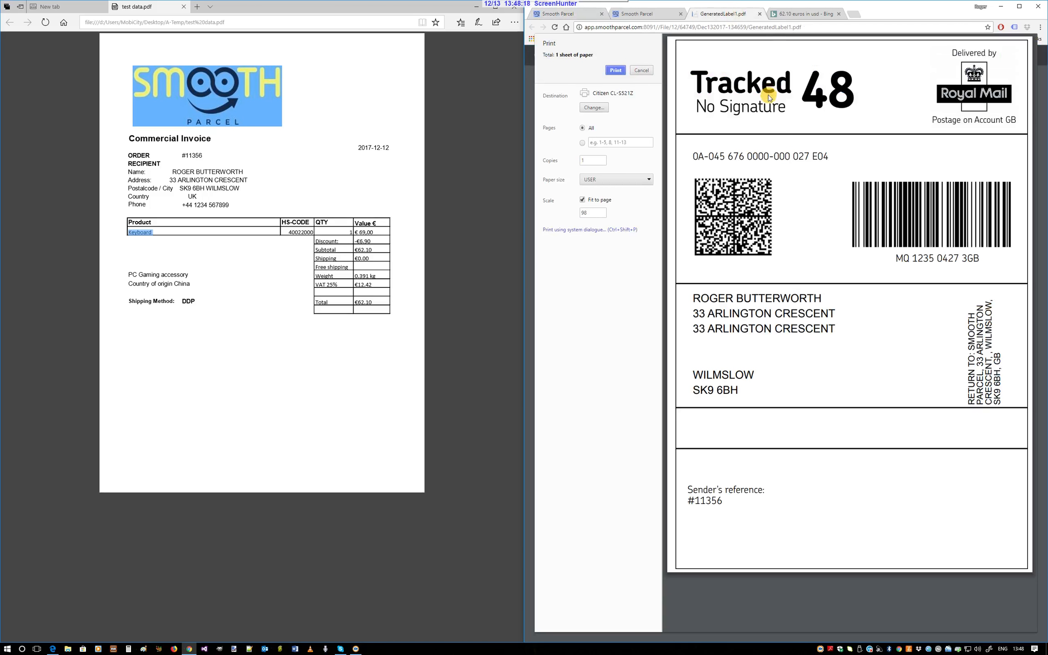